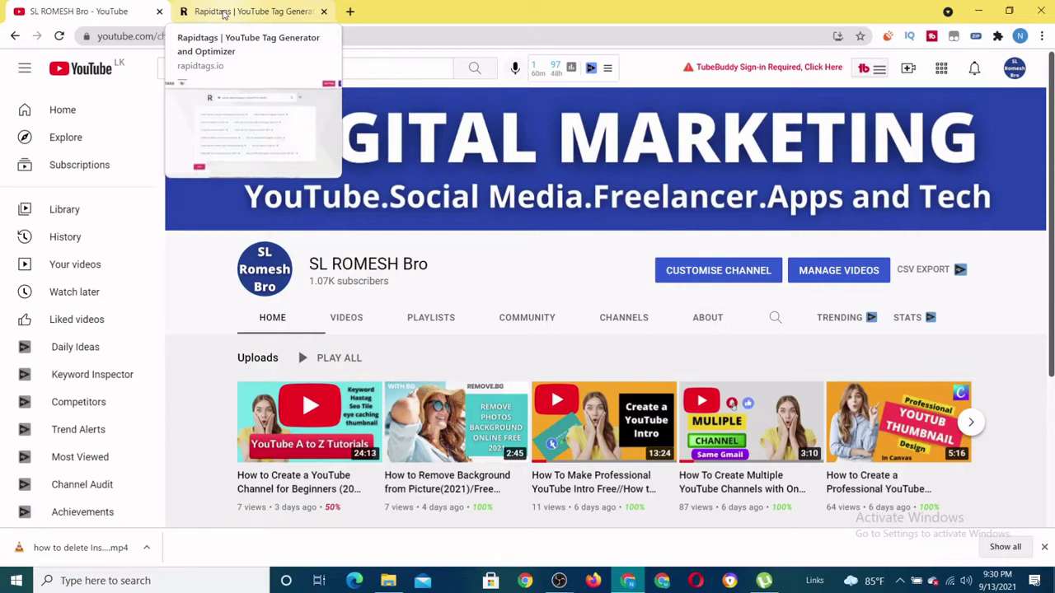
Switch to the second browser tab and open Canva's YouTube Thumbnail templates page from the address suggestions for "ca"
{"action": "left_click", "coordinate": [224, 13]}
{"action": "left_click", "coordinate": [313, 36]}
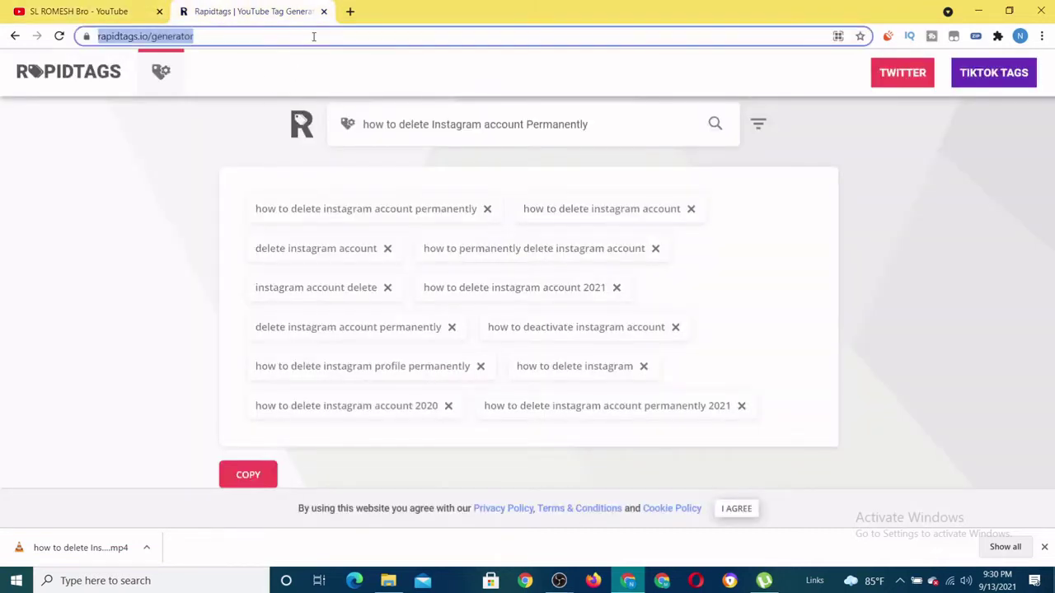
{"action": "type", "text": "ca"}
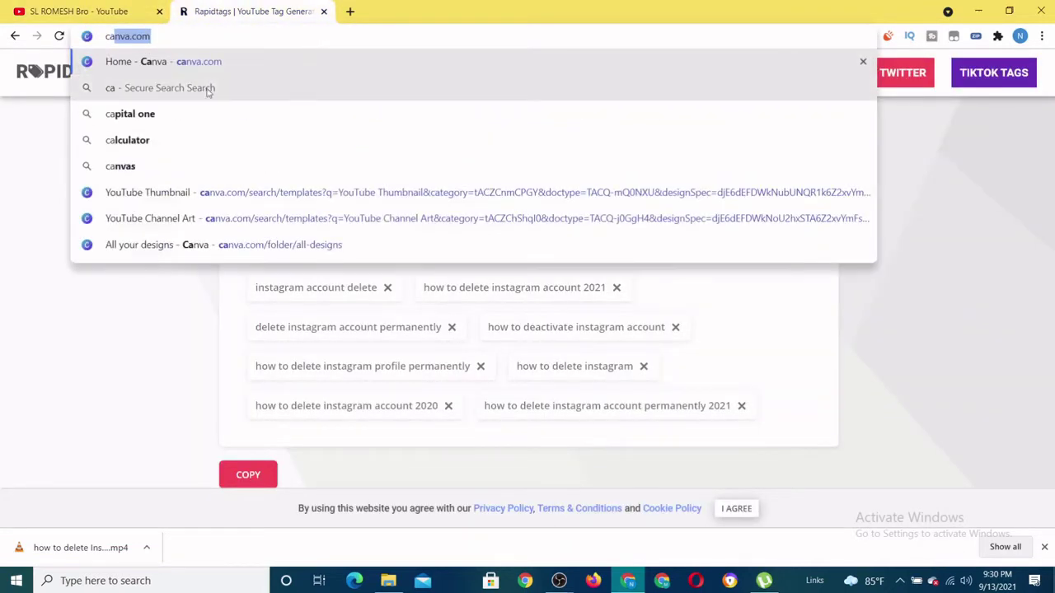
{"action": "left_click", "coordinate": [156, 198]}
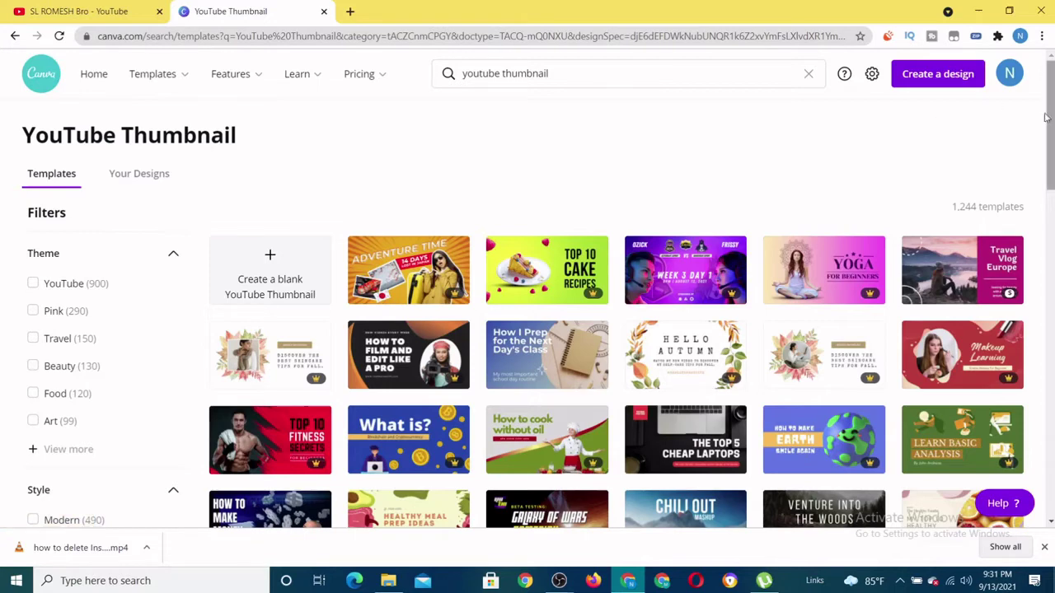
Sign out of the current Canva account and open the sign-up page
{"action": "left_click", "coordinate": [1010, 75]}
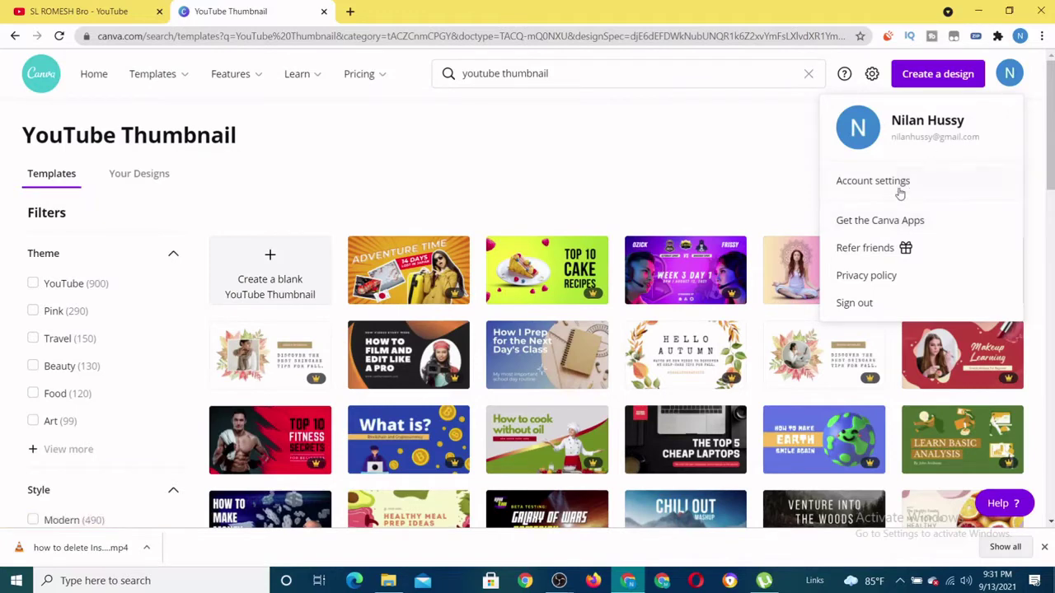
{"action": "left_click", "coordinate": [856, 302]}
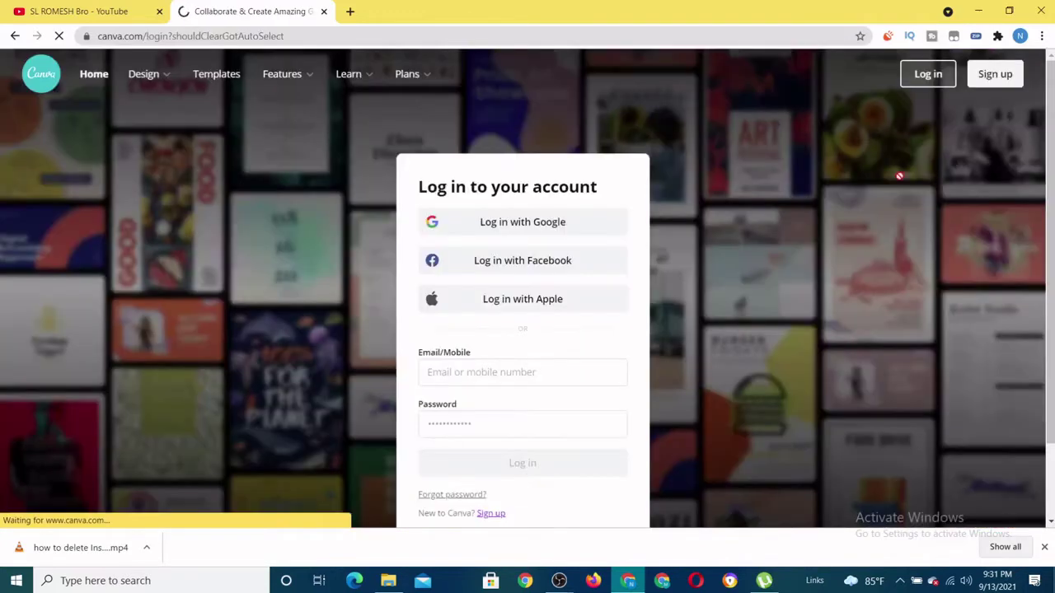
{"action": "left_click", "coordinate": [996, 76]}
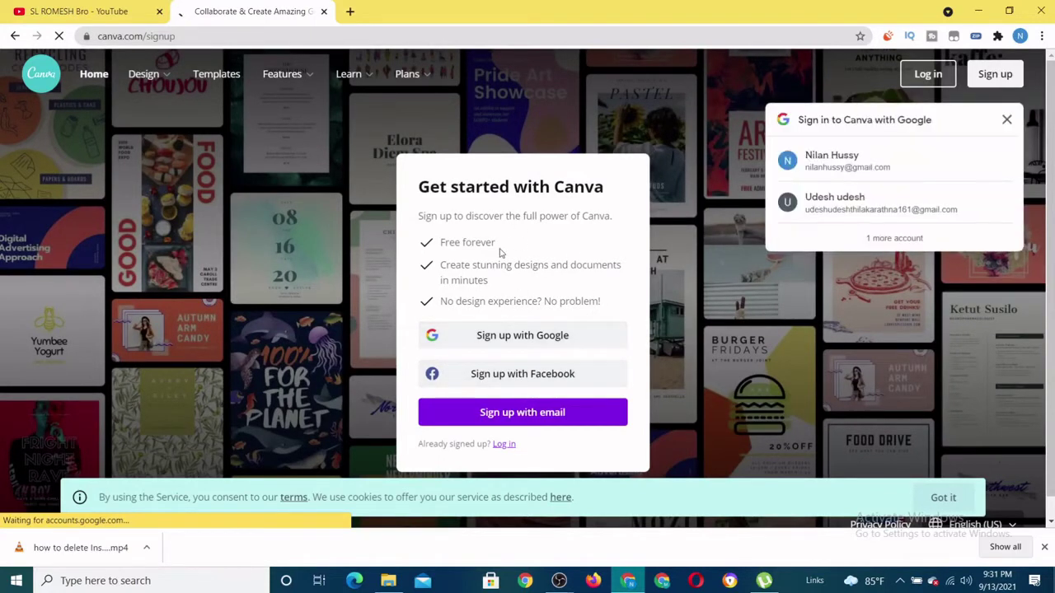
Log in to Canva with Google using the first listed account
{"action": "left_click", "coordinate": [927, 74]}
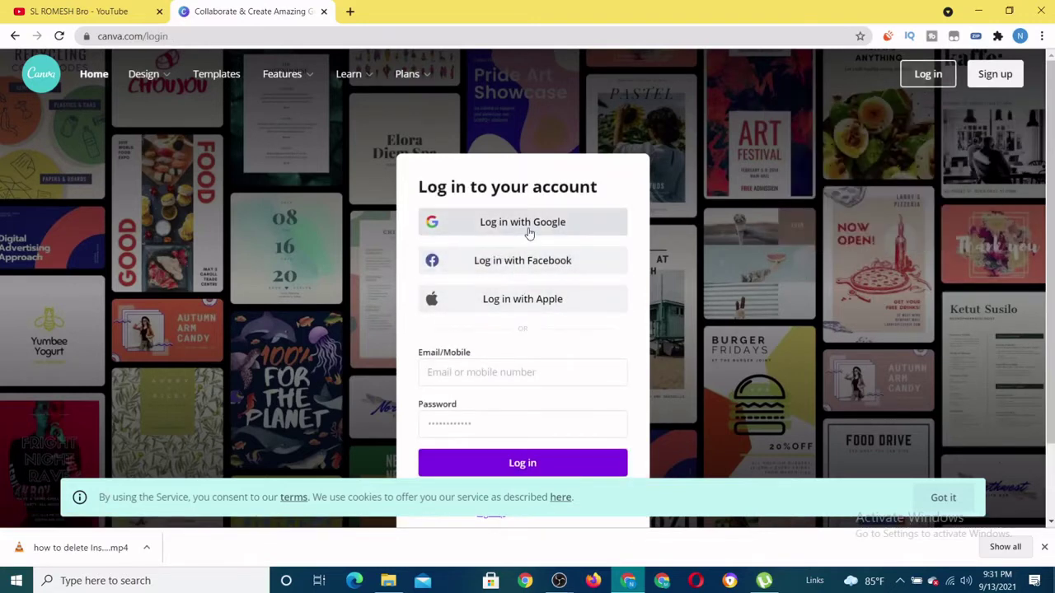
{"action": "left_click", "coordinate": [529, 231]}
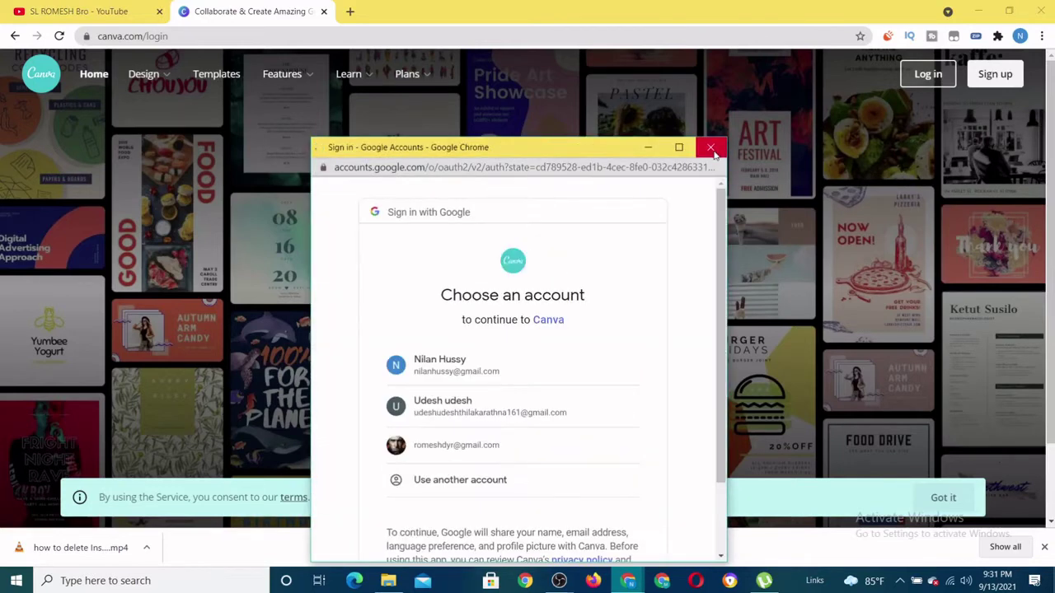
{"action": "left_click", "coordinate": [479, 365]}
Search Canva for "youtub", choose YouTube Thumbnail and create a blank YouTube Thumbnail design
{"action": "scroll", "coordinate": [528, 398], "scroll_direction": "down", "scroll_amount": 2}
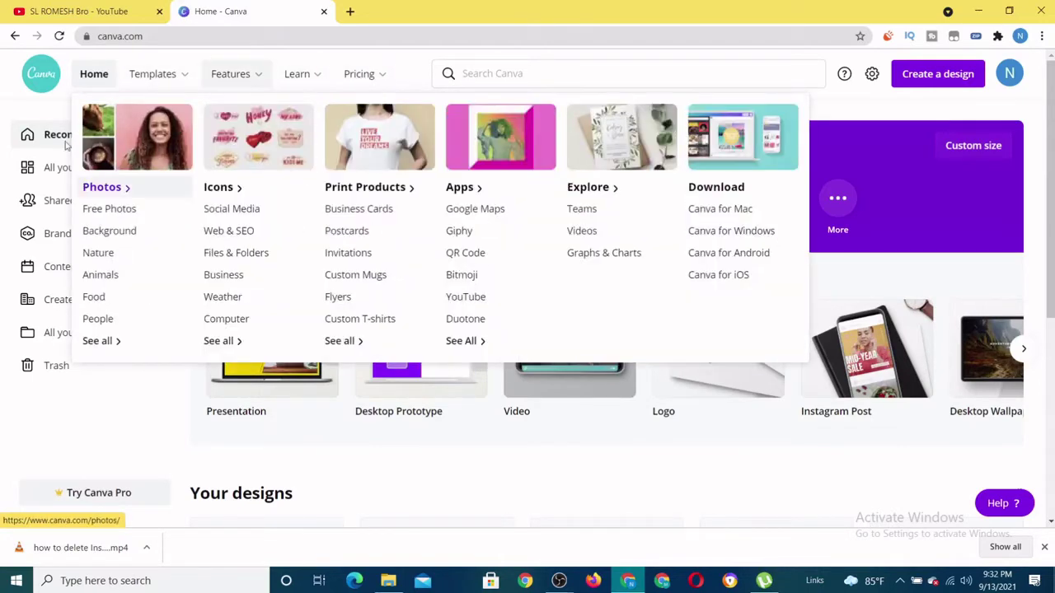
{"action": "left_click", "coordinate": [510, 76]}
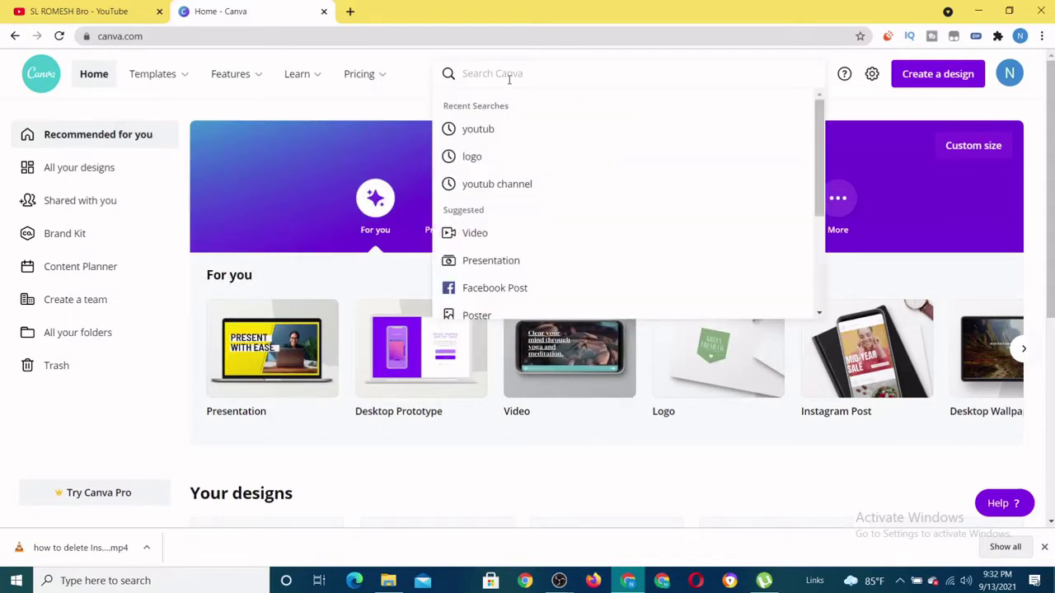
{"action": "type", "text": "youtub"}
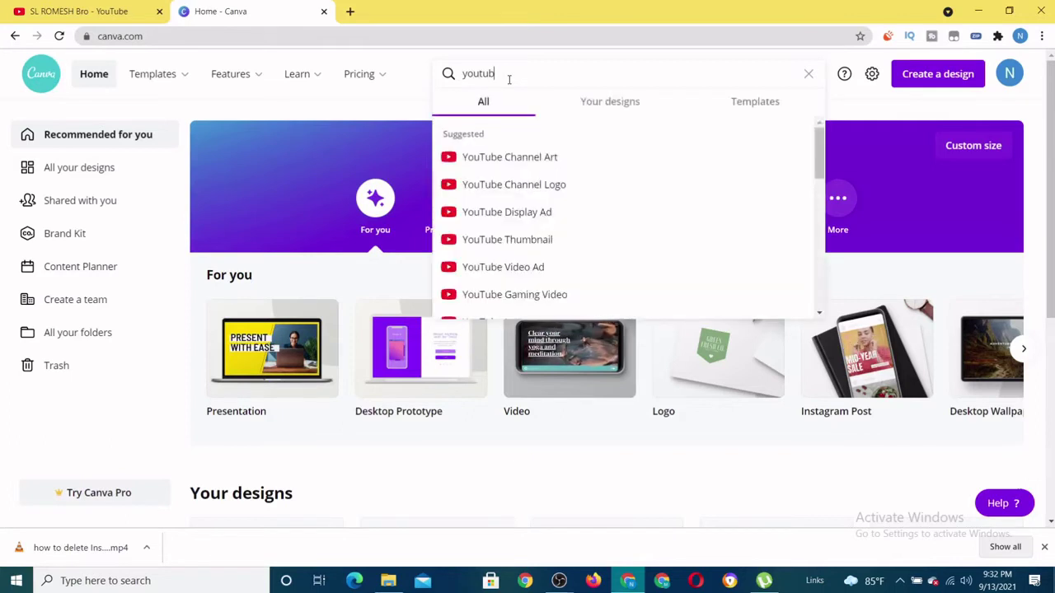
{"action": "left_click", "coordinate": [489, 239]}
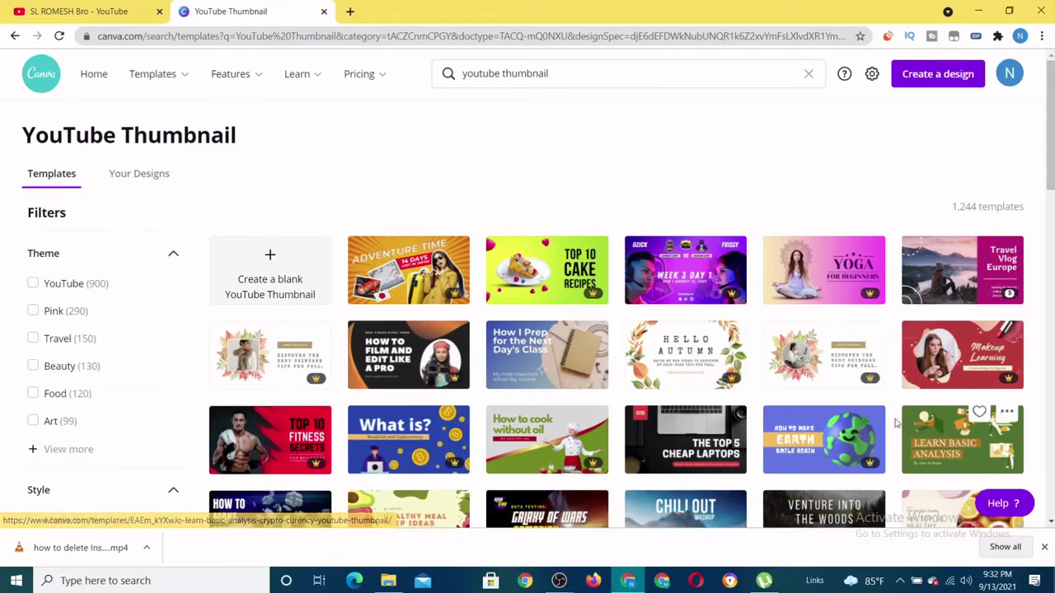
{"action": "scroll", "coordinate": [725, 408], "scroll_direction": "down", "scroll_amount": 1}
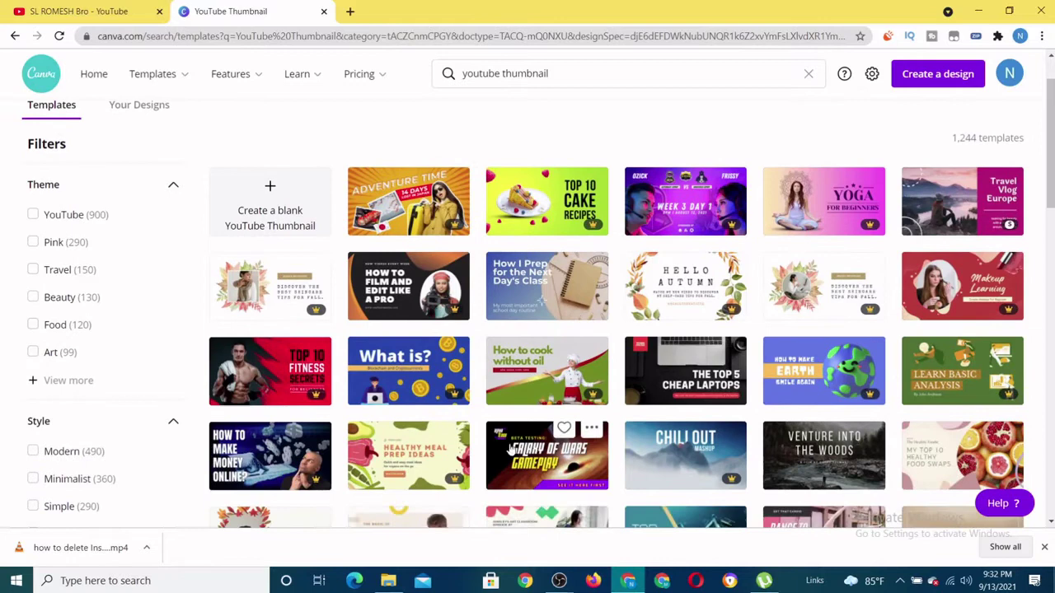
{"action": "left_click", "coordinate": [229, 205]}
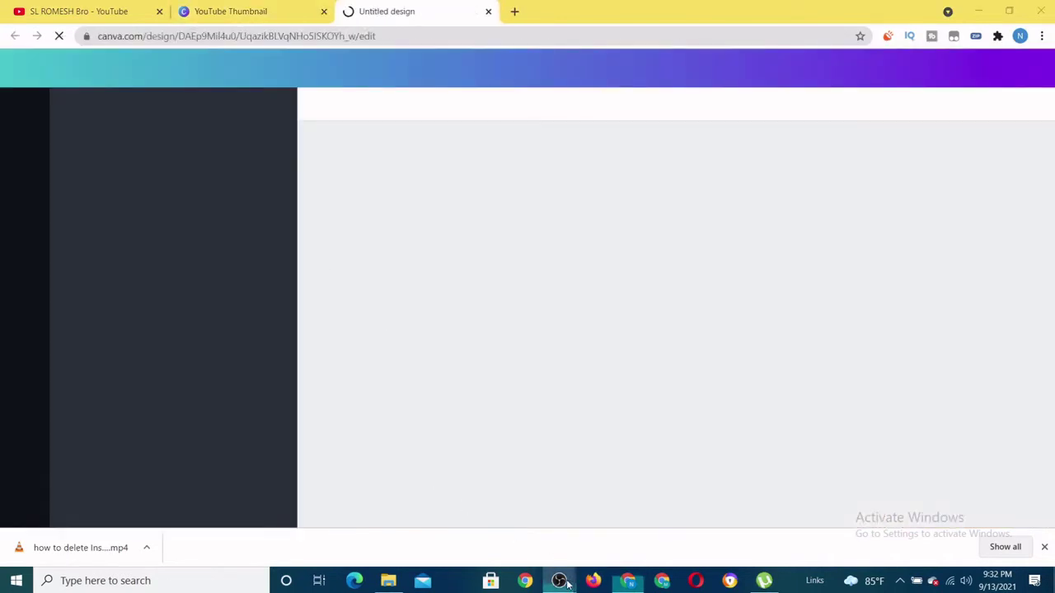
{"action": "mouse_move", "coordinate": [567, 580]}
{"action": "left_click", "coordinate": [633, 521]}
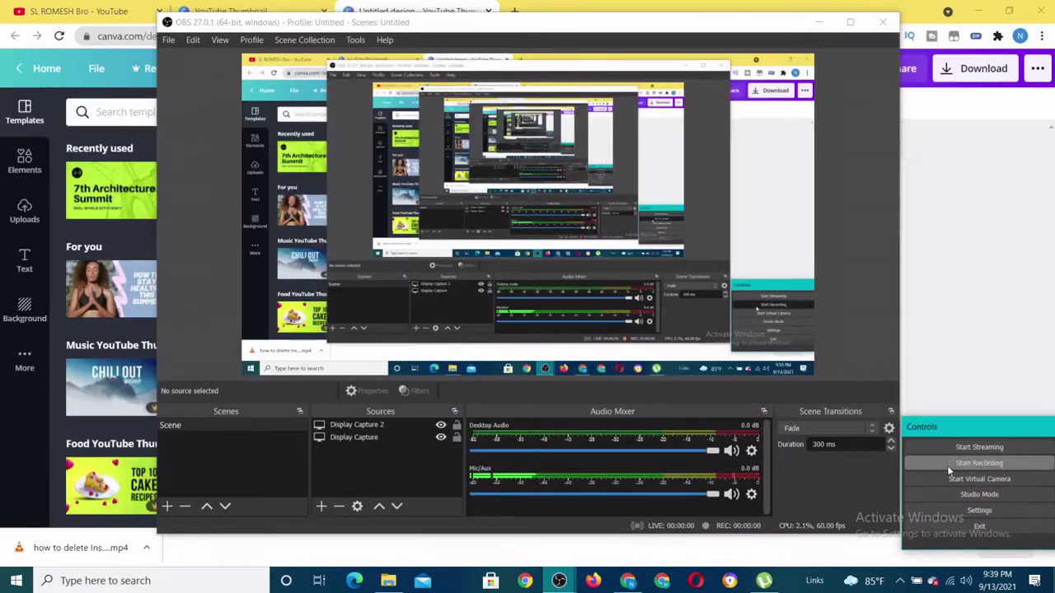
{"action": "left_click", "coordinate": [972, 353]}
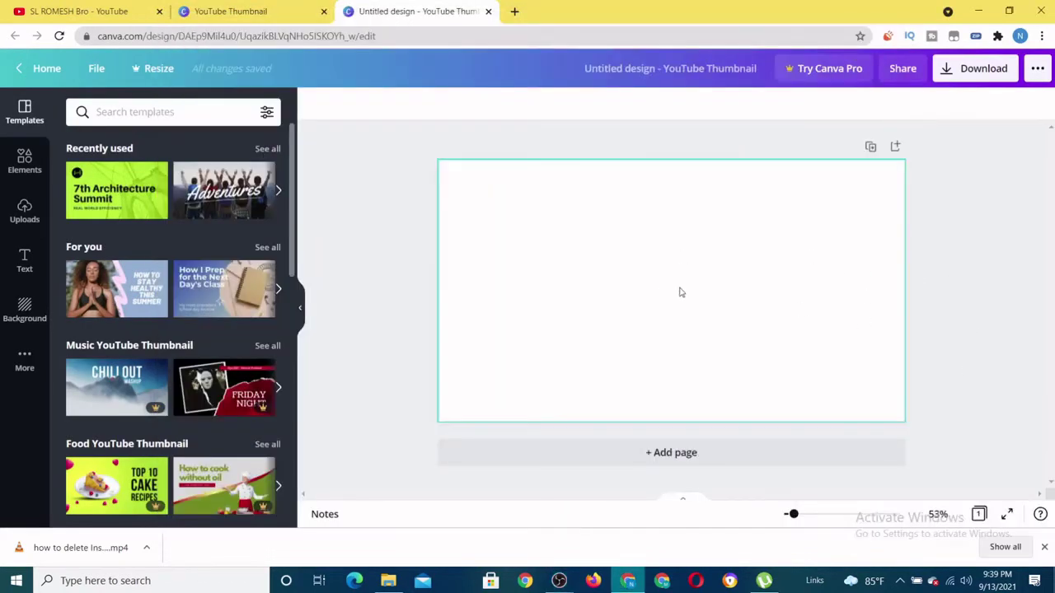
Fill the blank thumbnail's background with the turquoise default color
{"action": "left_click", "coordinate": [610, 249]}
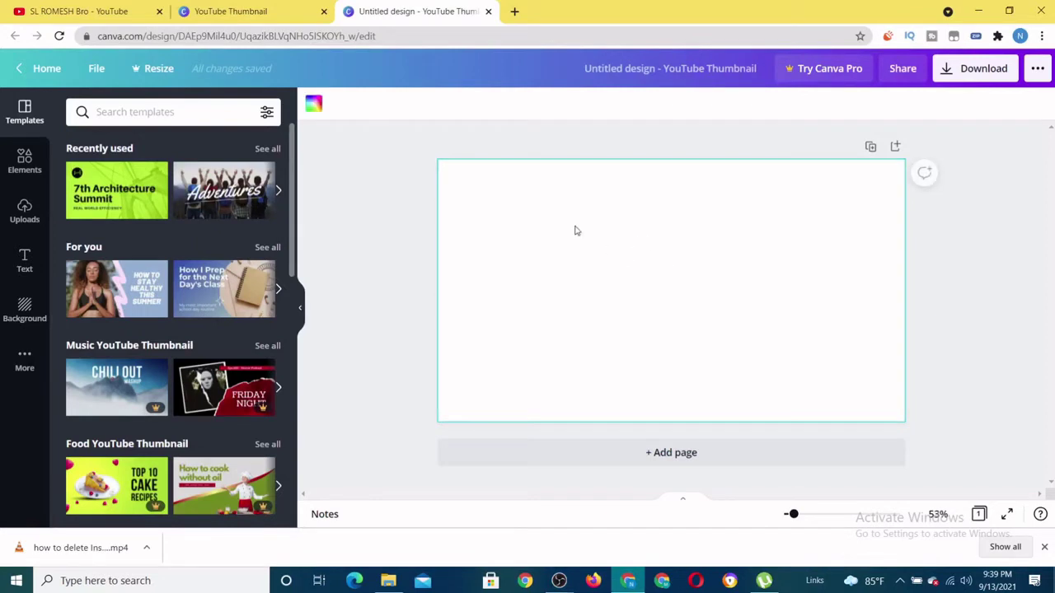
{"action": "left_click", "coordinate": [314, 104]}
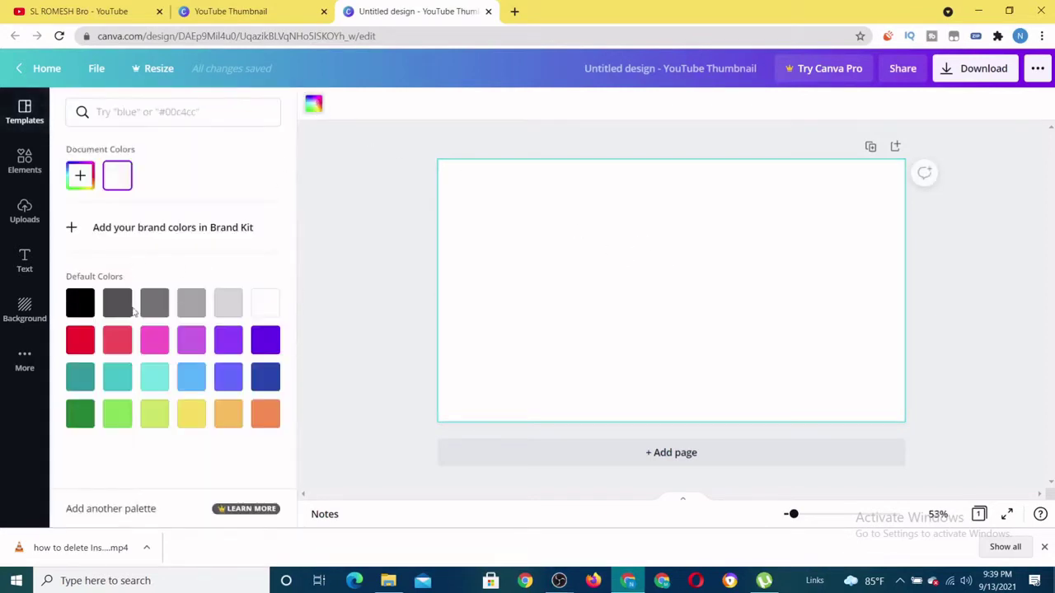
{"action": "left_click", "coordinate": [117, 377]}
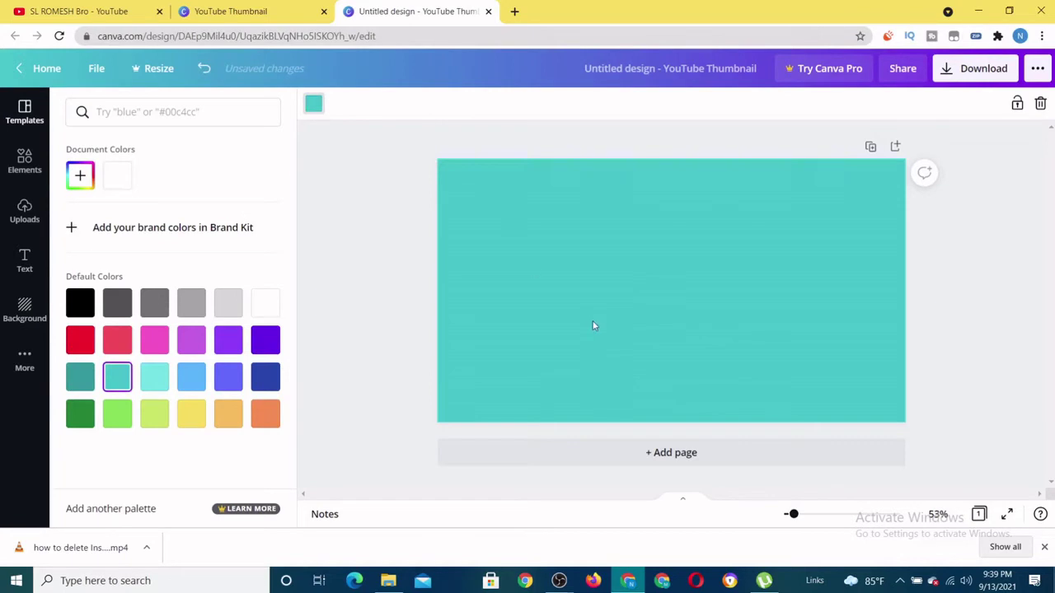
{"action": "left_click", "coordinate": [352, 169]}
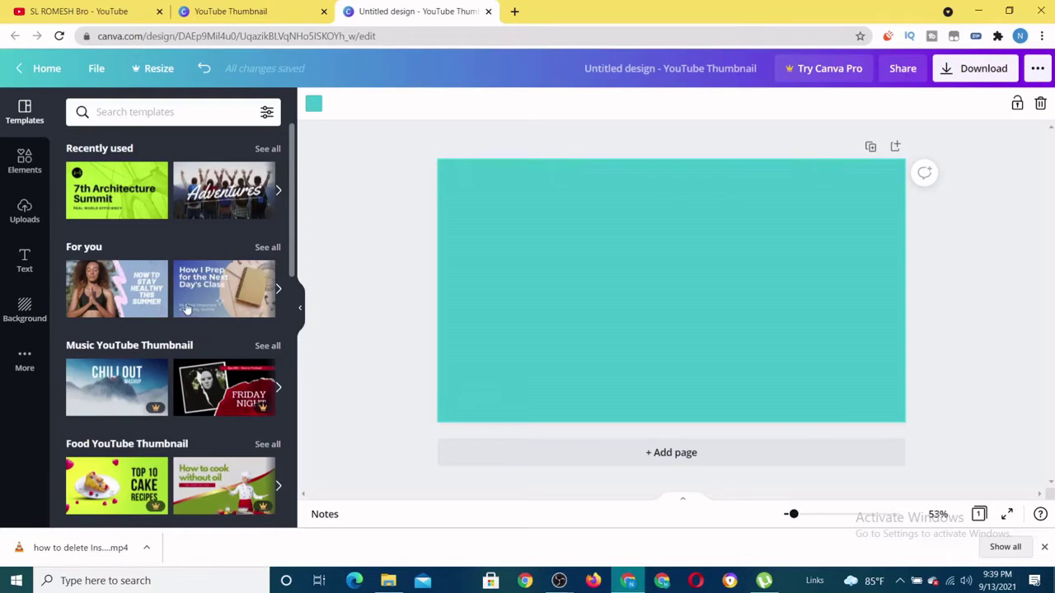
{"action": "scroll", "coordinate": [172, 330], "scroll_direction": "down", "scroll_amount": 3}
{"action": "scroll", "coordinate": [144, 165], "scroll_direction": "up", "scroll_amount": 3}
{"action": "scroll", "coordinate": [172, 336], "scroll_direction": "down", "scroll_amount": 10}
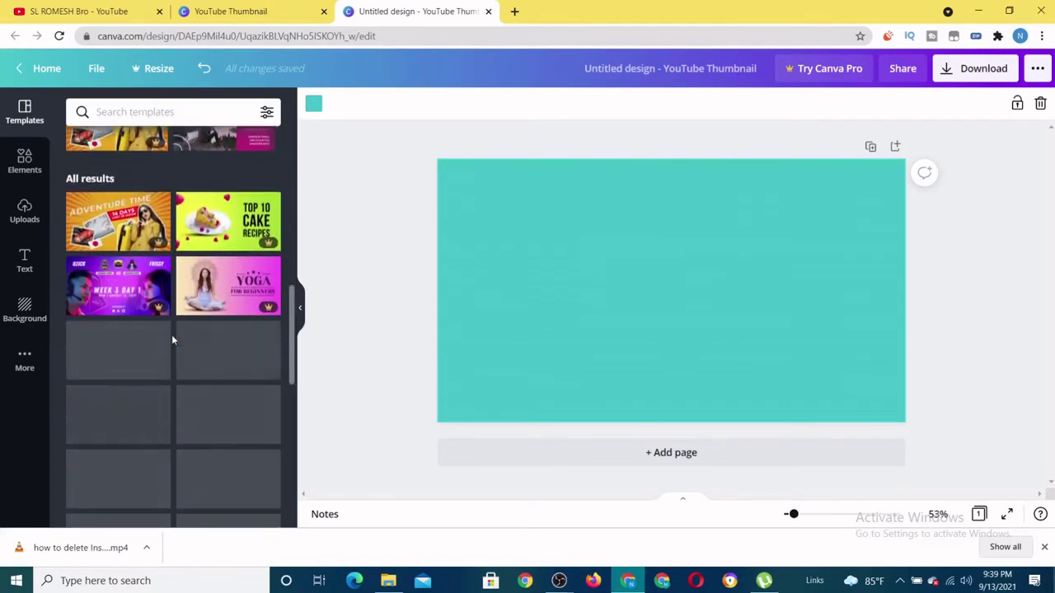
{"action": "scroll", "coordinate": [172, 337], "scroll_direction": "up", "scroll_amount": 10}
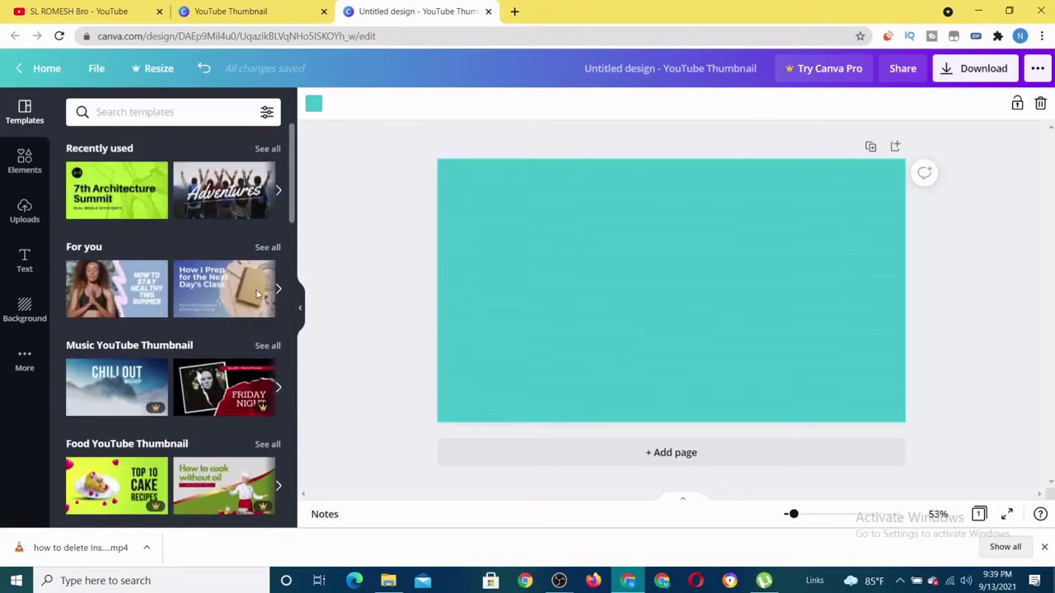
Add the uploaded picture of the pointing man with glasses, enlarge it and align it to the canvas's lower-left corner
{"action": "left_click", "coordinate": [25, 211]}
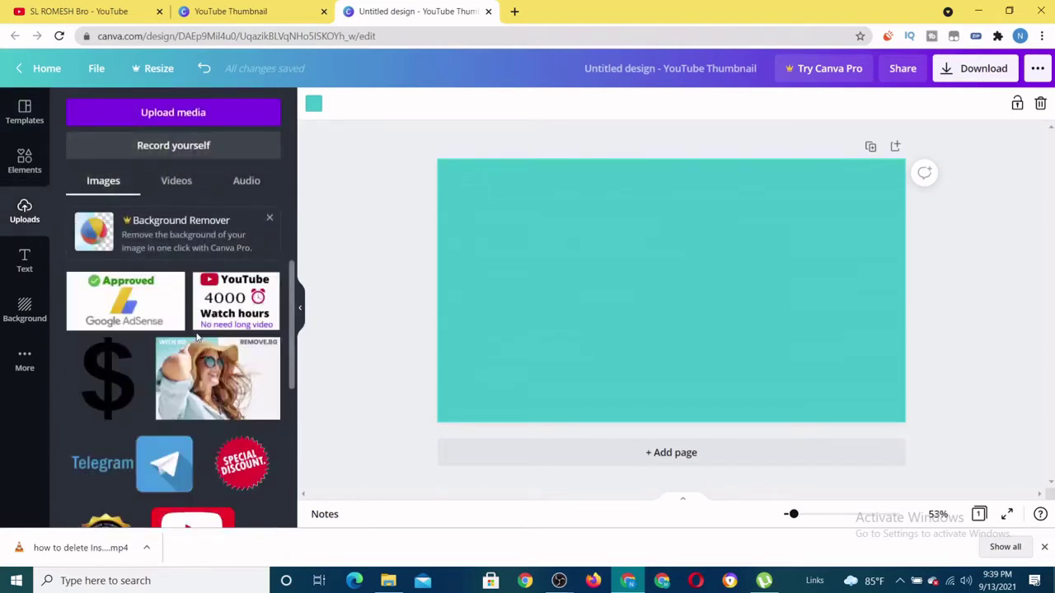
{"action": "scroll", "coordinate": [197, 336], "scroll_direction": "down", "scroll_amount": 10}
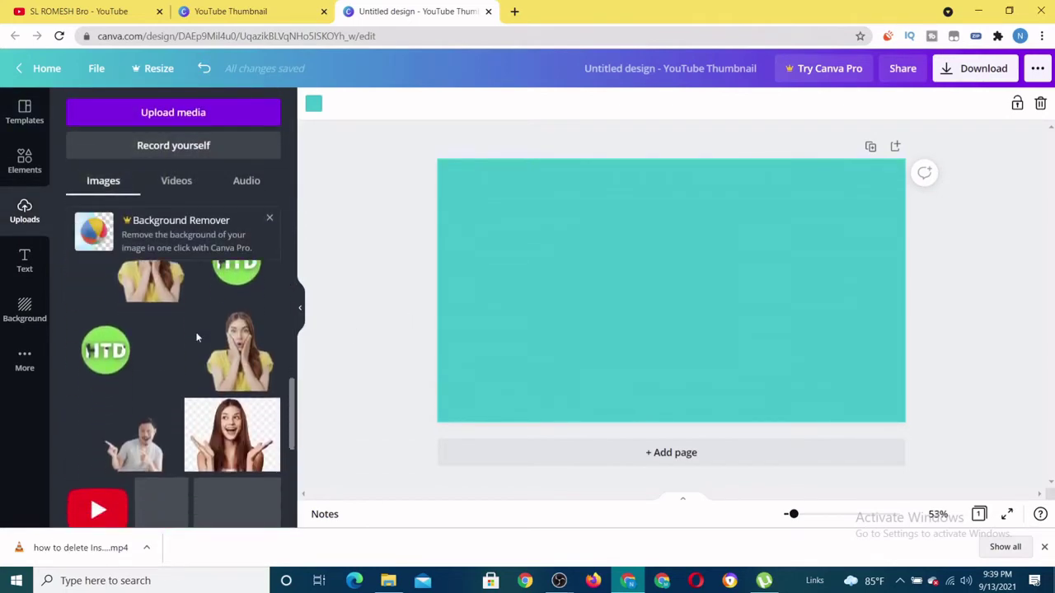
{"action": "scroll", "coordinate": [197, 336], "scroll_direction": "down", "scroll_amount": 5}
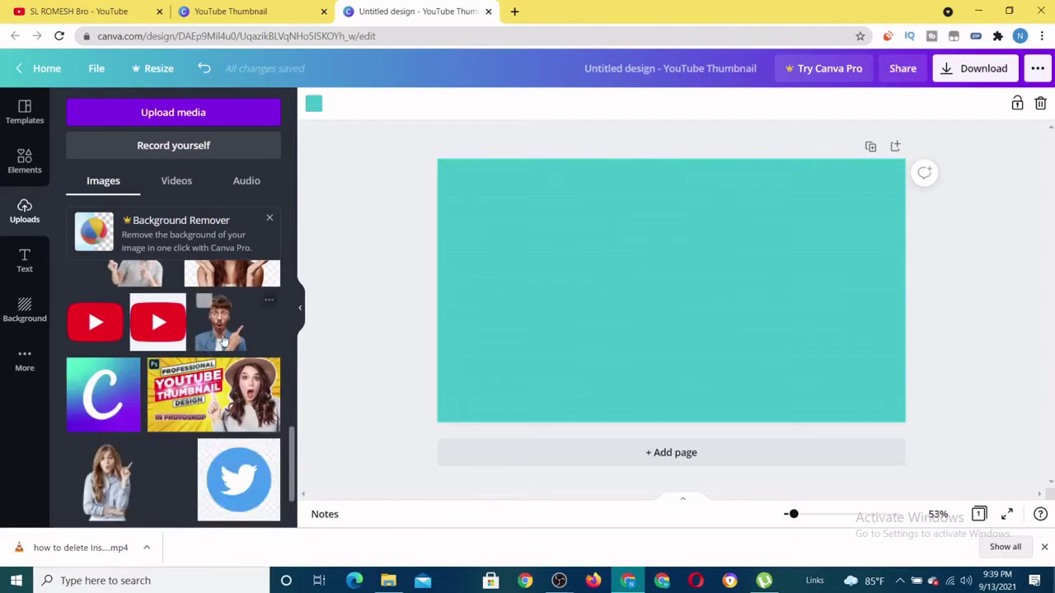
{"action": "left_click", "coordinate": [221, 337]}
{"action": "left_click_drag", "start_coordinate": [634, 313], "coordinate": [512, 370]}
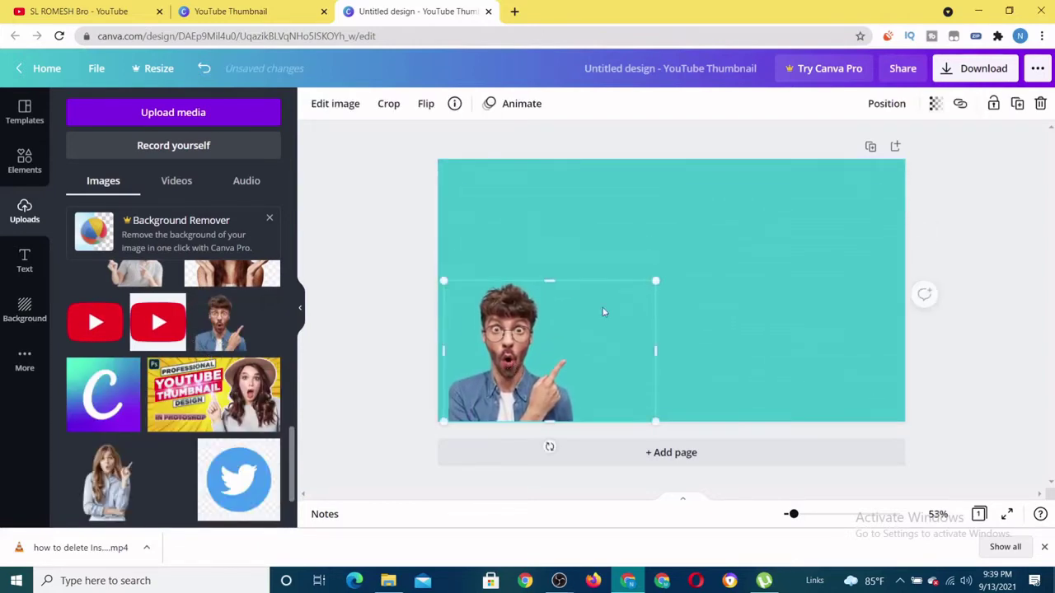
{"action": "left_click_drag", "start_coordinate": [675, 239], "coordinate": [756, 137]}
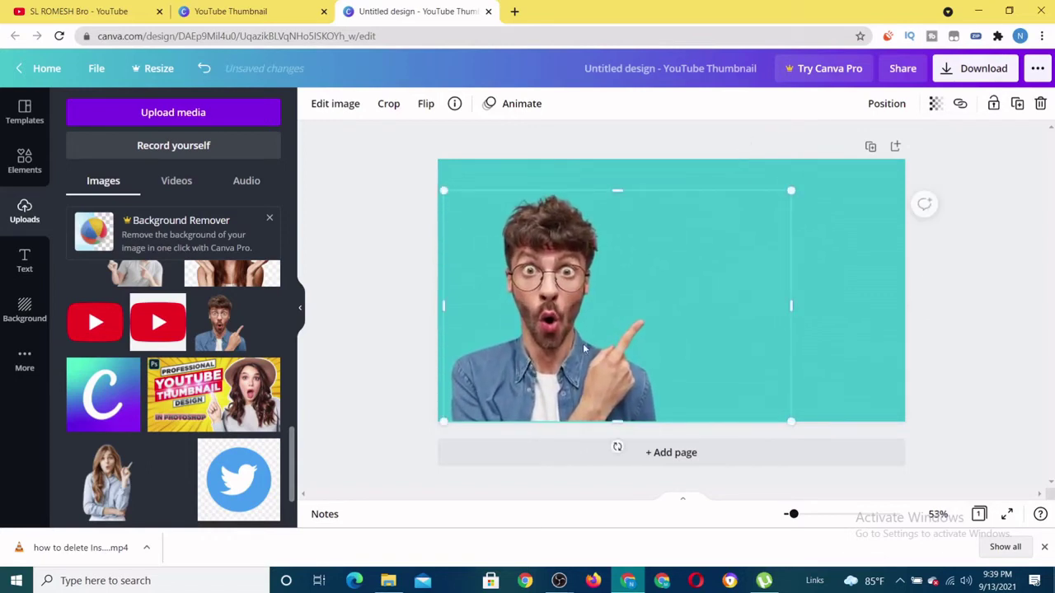
{"action": "left_click_drag", "start_coordinate": [583, 349], "coordinate": [579, 344]}
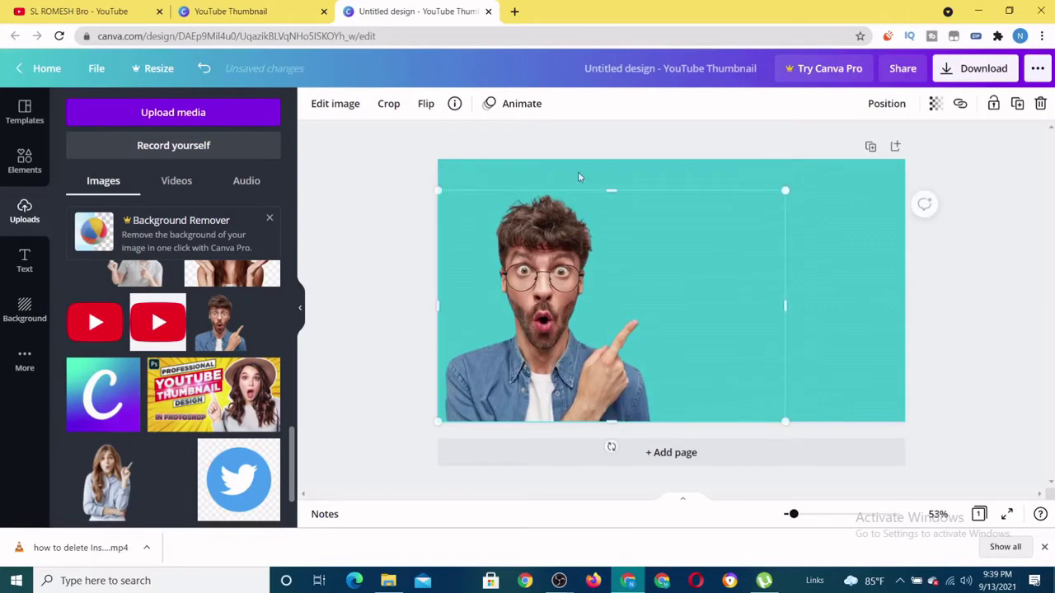
{"action": "left_click", "coordinate": [602, 150]}
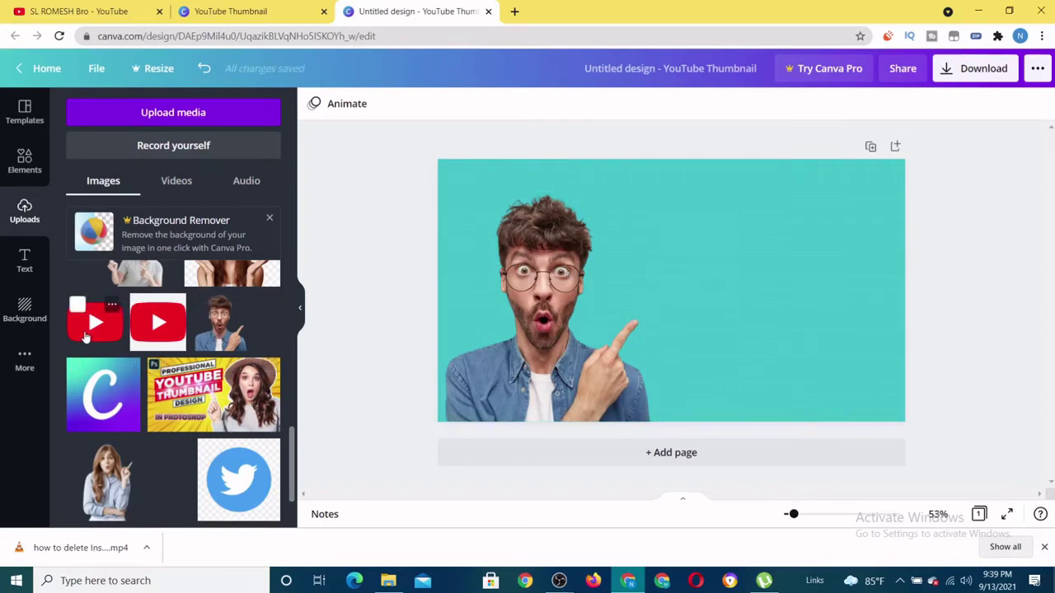
Add the uploaded transparent YouTube play logo and place it near the canvas's top edge, right of the man
{"action": "left_click", "coordinate": [86, 329]}
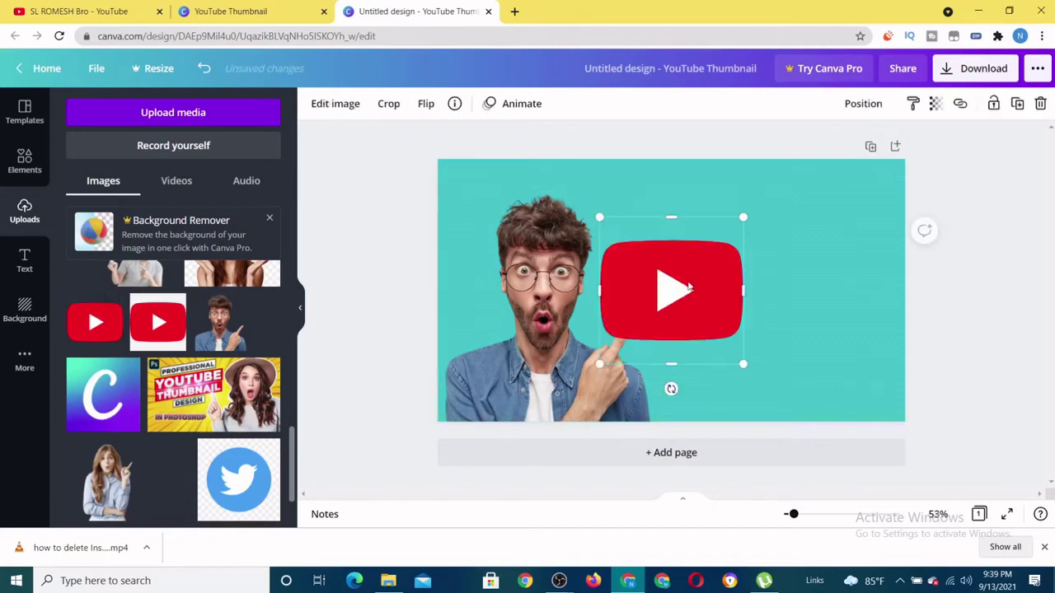
{"action": "left_click_drag", "start_coordinate": [692, 261], "coordinate": [745, 199]}
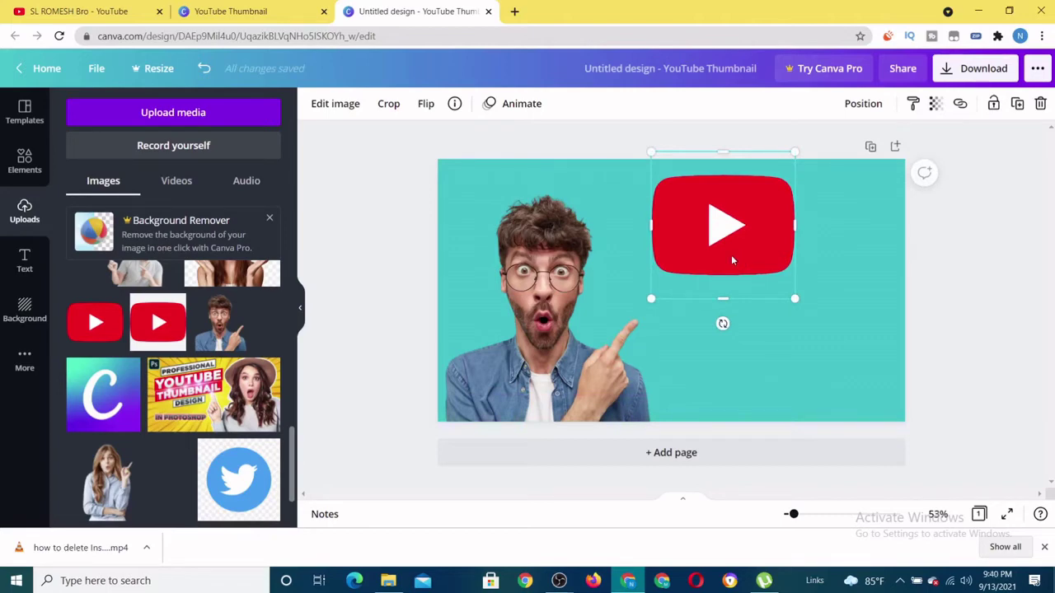
{"action": "left_click_drag", "start_coordinate": [745, 240], "coordinate": [753, 238]}
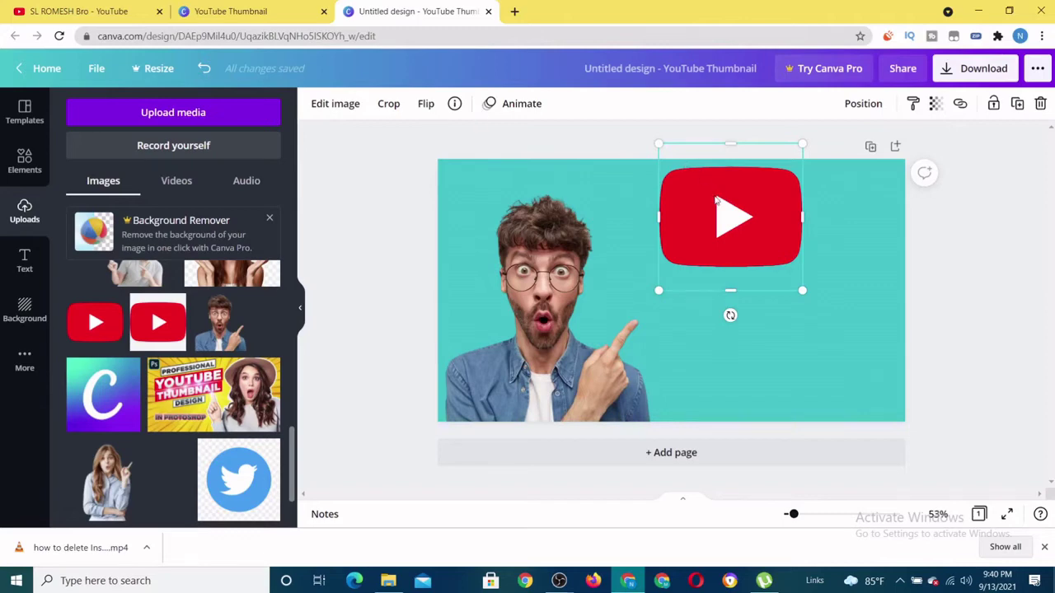
{"action": "left_click_drag", "start_coordinate": [716, 200], "coordinate": [735, 185]}
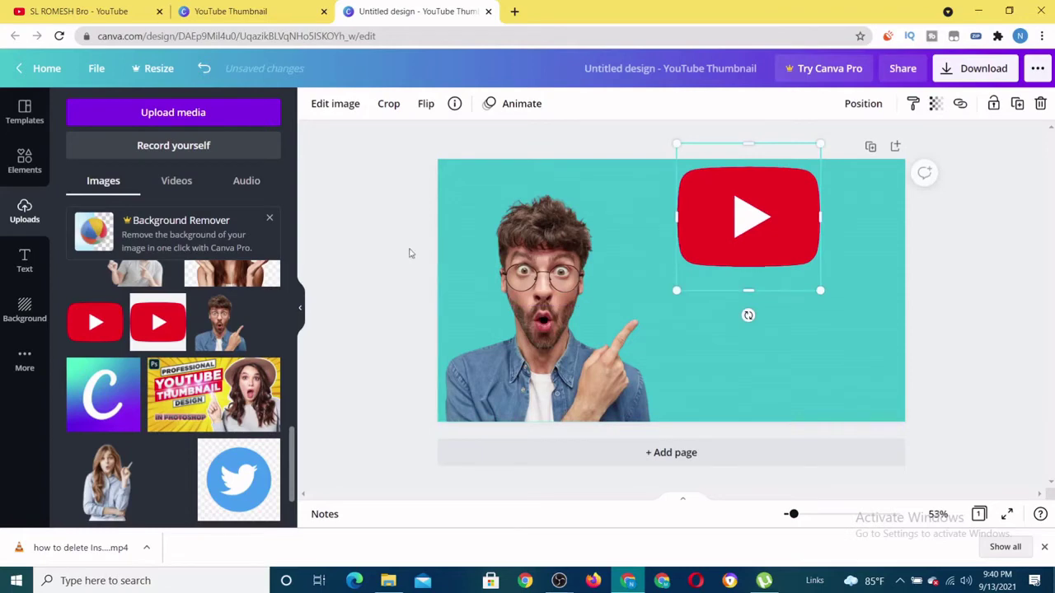
{"action": "mouse_move", "coordinate": [105, 321]}
{"action": "scroll", "coordinate": [173, 362], "scroll_direction": "down", "scroll_amount": 5}
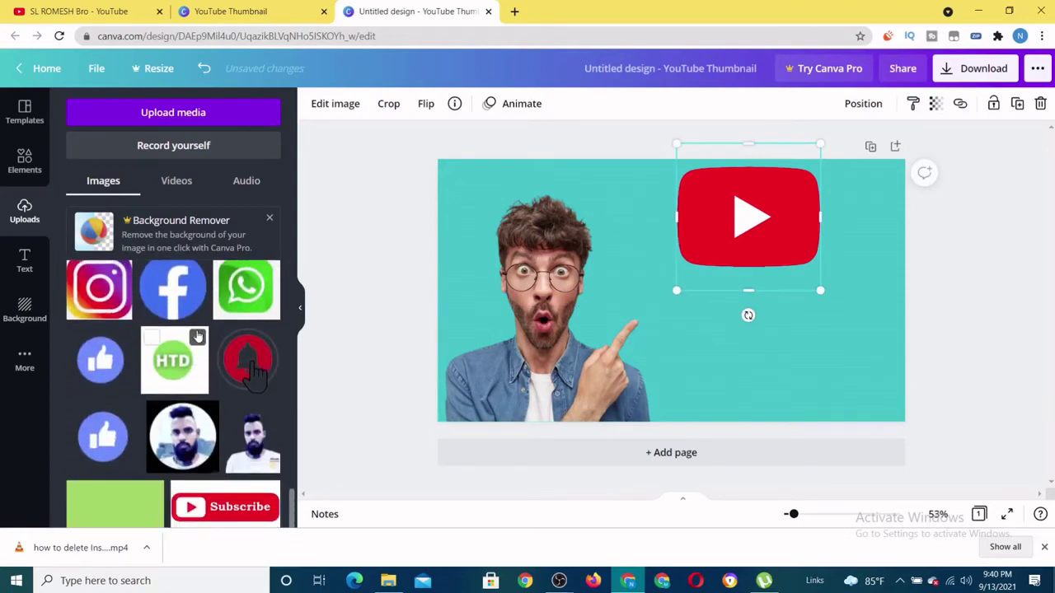
{"action": "scroll", "coordinate": [247, 363], "scroll_direction": "up", "scroll_amount": 5}
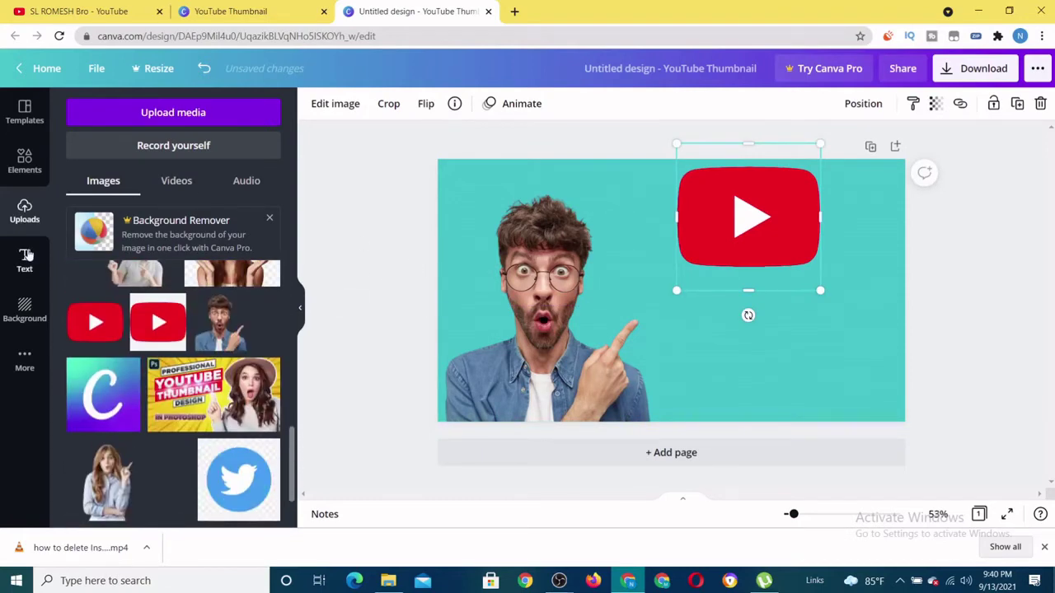
{"action": "left_click", "coordinate": [25, 306]}
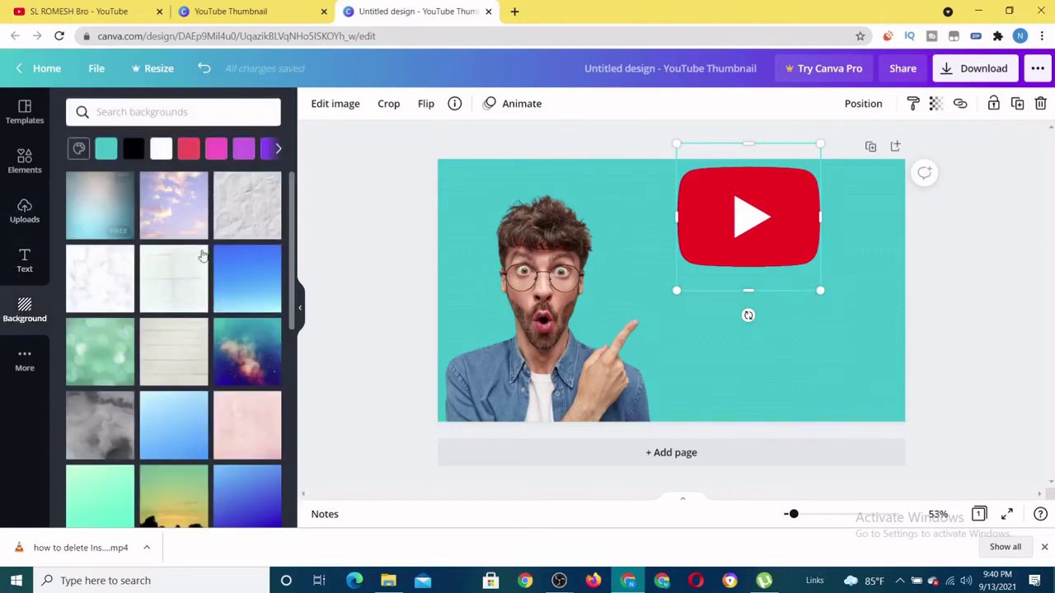
{"action": "left_click", "coordinate": [24, 265]}
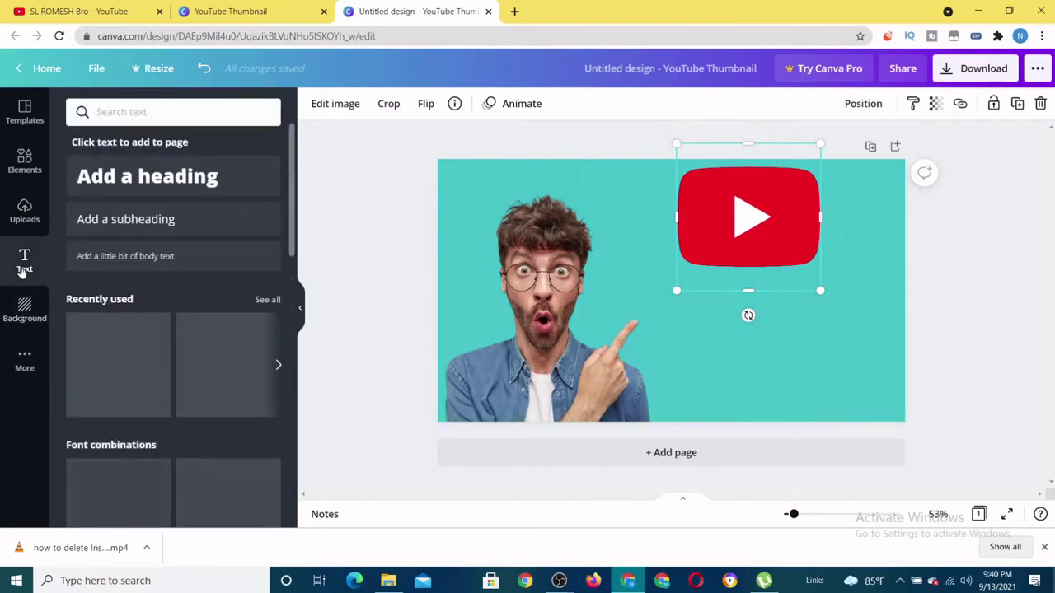
{"action": "left_click", "coordinate": [25, 173]}
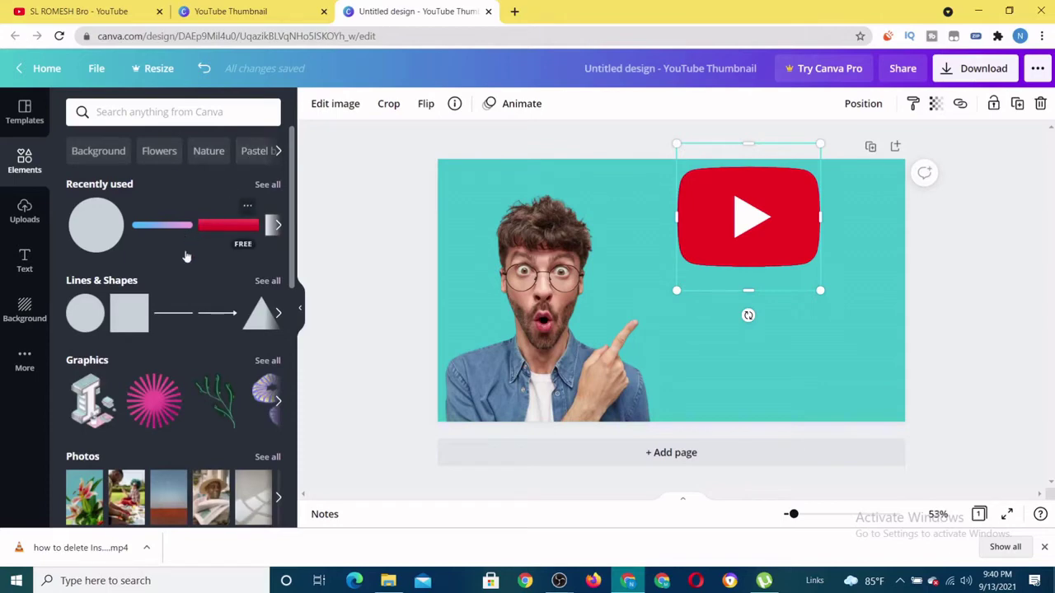
{"action": "scroll", "coordinate": [185, 260], "scroll_direction": "down", "scroll_amount": 3}
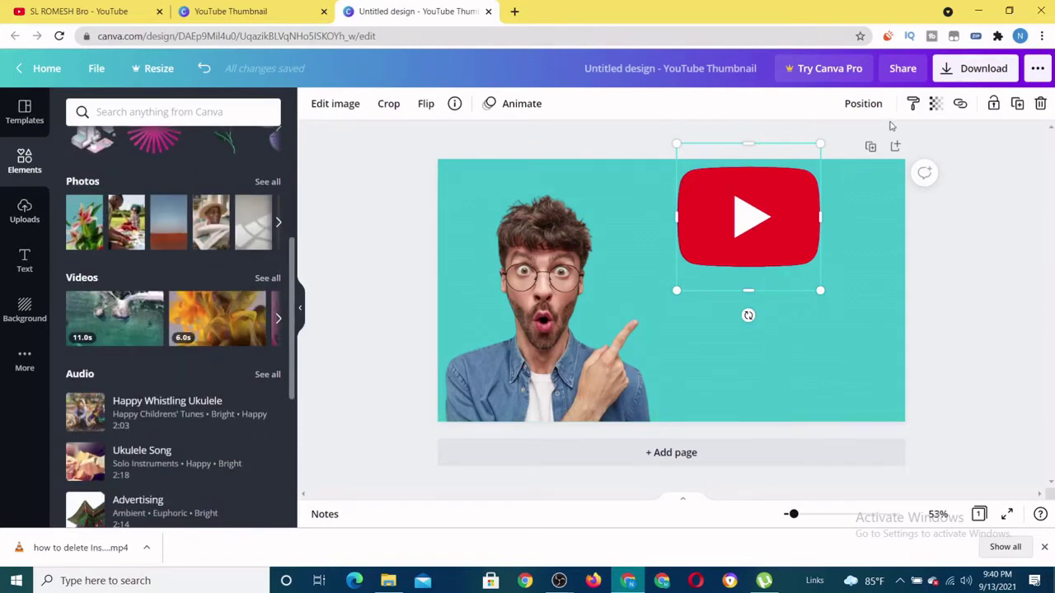
Add a heading below the YouTube logo reading "HOW TO DELET FACEBOOK ACCOUNT"
{"action": "left_click", "coordinate": [23, 258]}
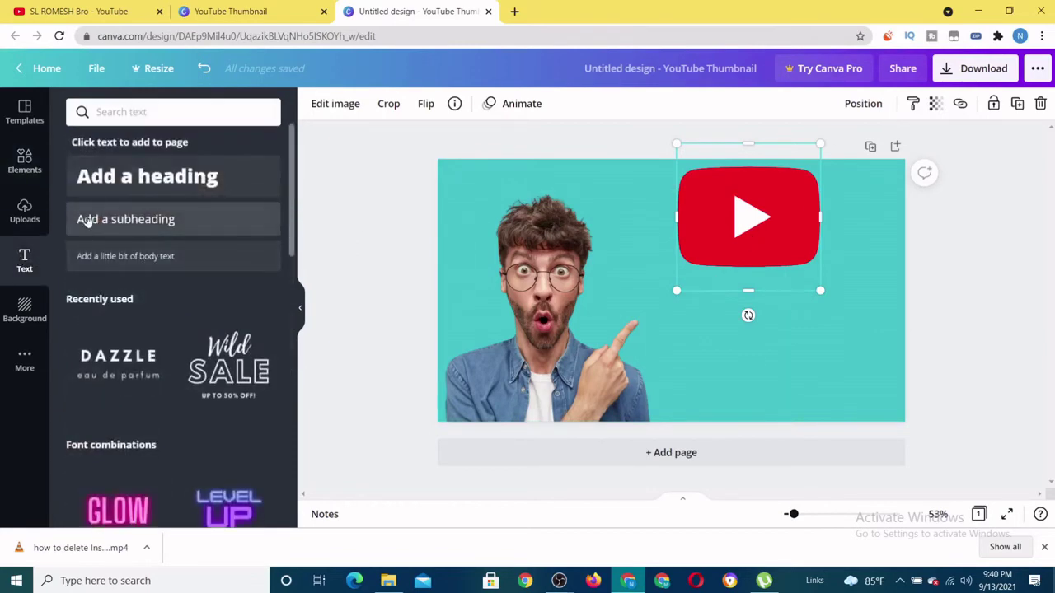
{"action": "left_click", "coordinate": [114, 188]}
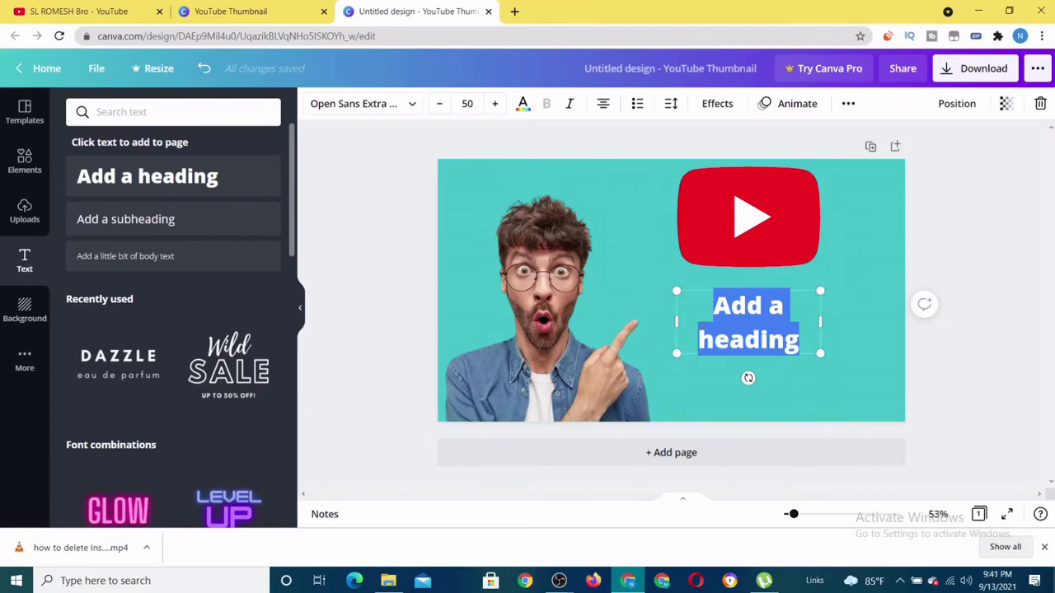
{"action": "type", "text": "HOW TO"}
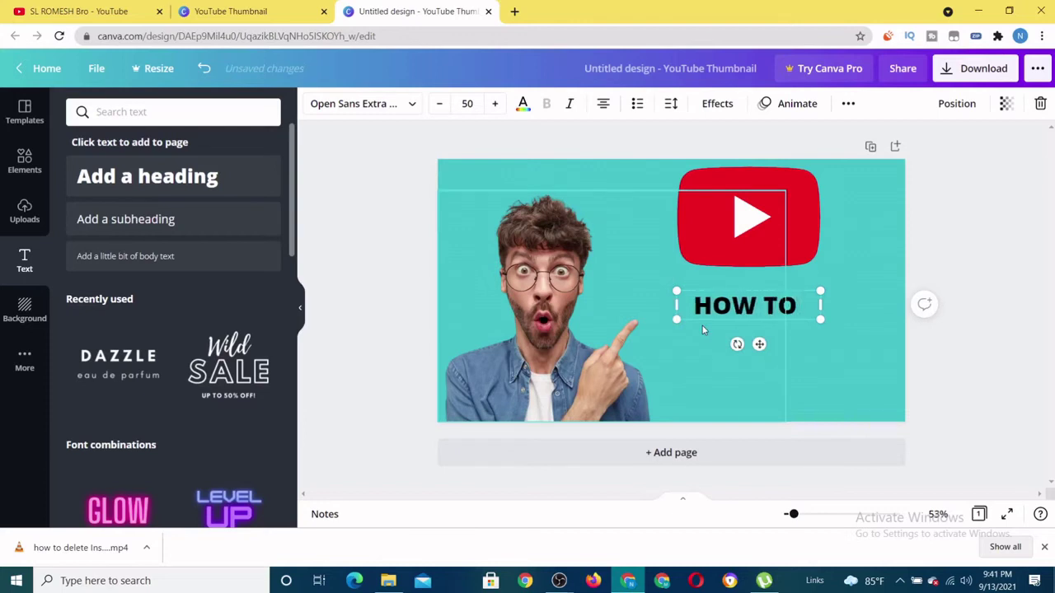
{"action": "type", "text": " DELET"}
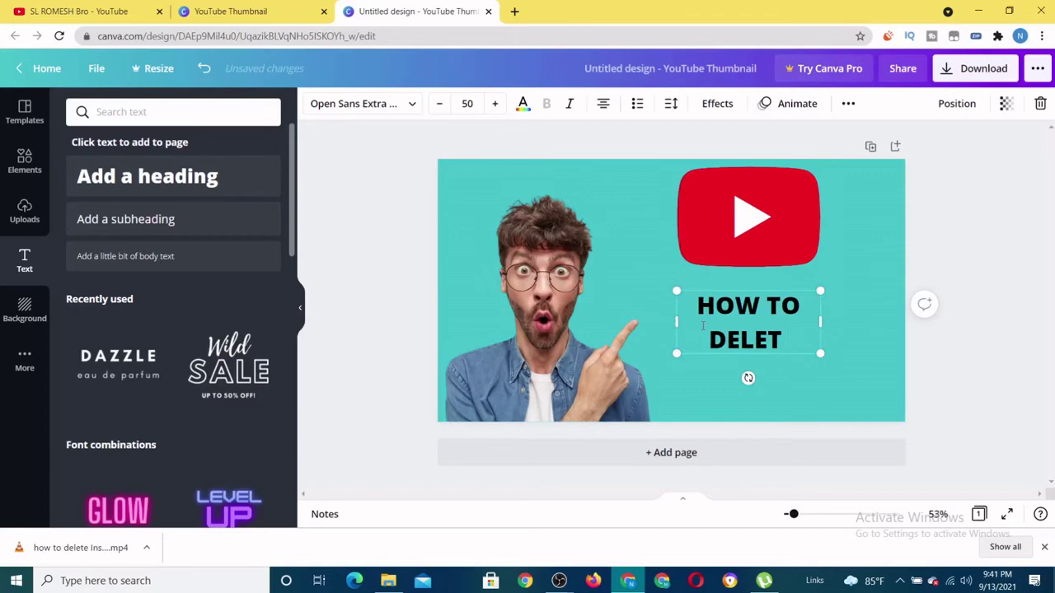
{"action": "type", "text": " F"}
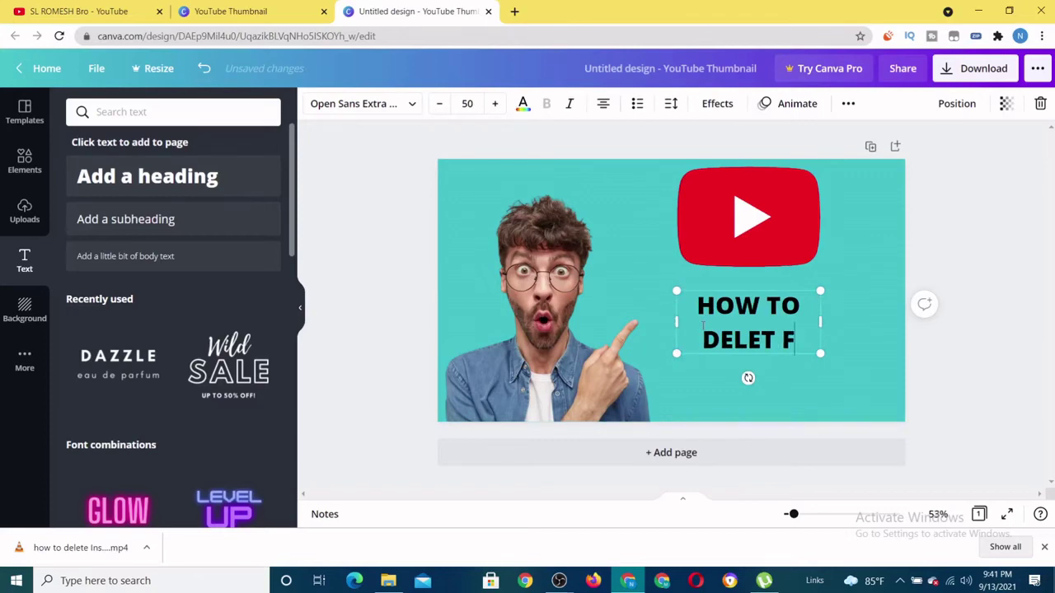
{"action": "type", "text": "ACEBO"}
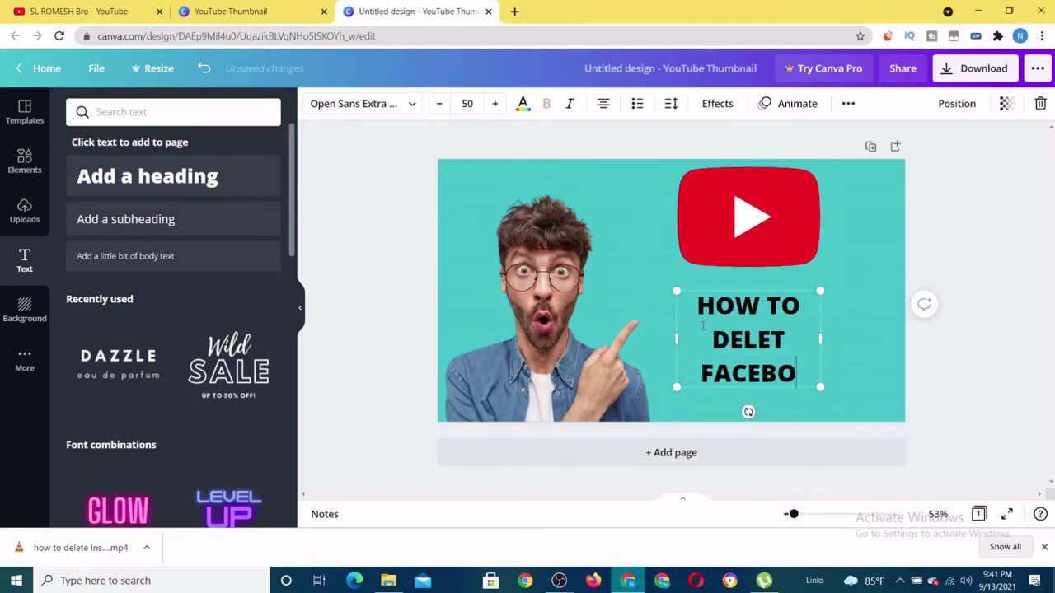
{"action": "type", "text": "OK A"}
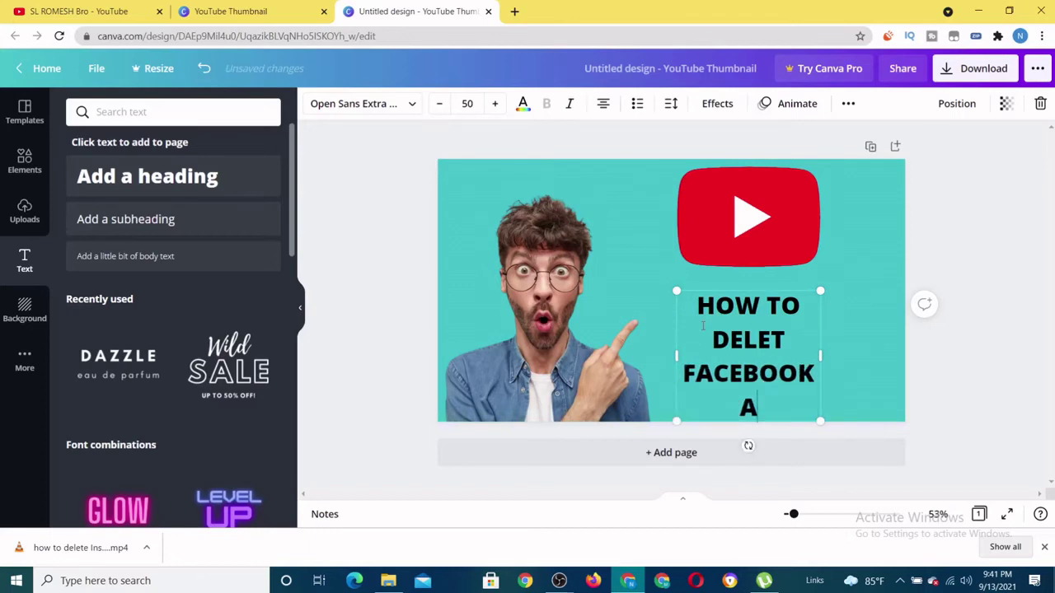
{"action": "type", "text": "CCOUNT"}
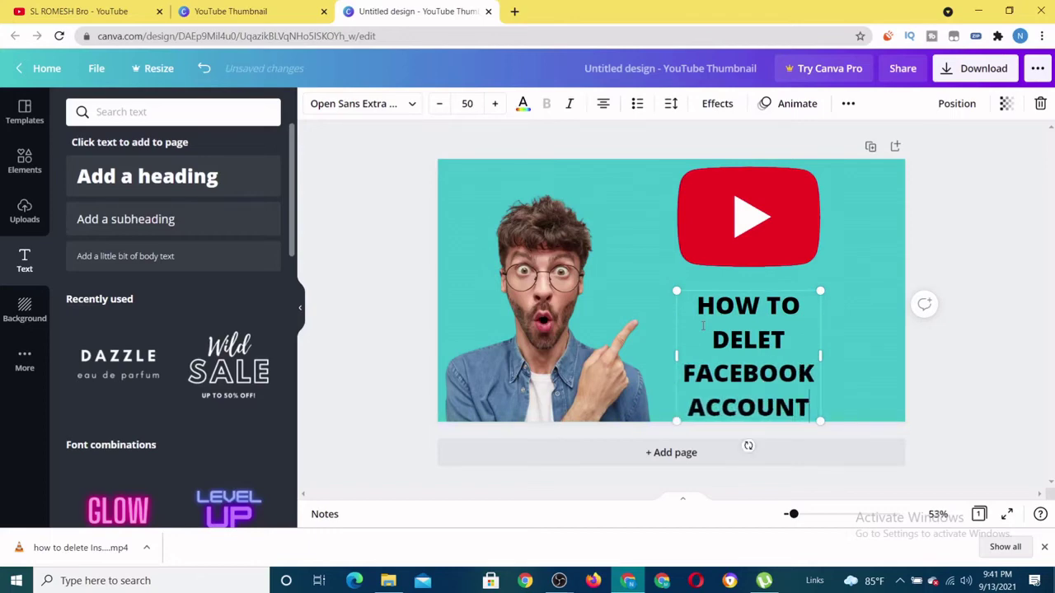
{"action": "left_click", "coordinate": [727, 255]}
{"action": "left_click", "coordinate": [693, 331]}
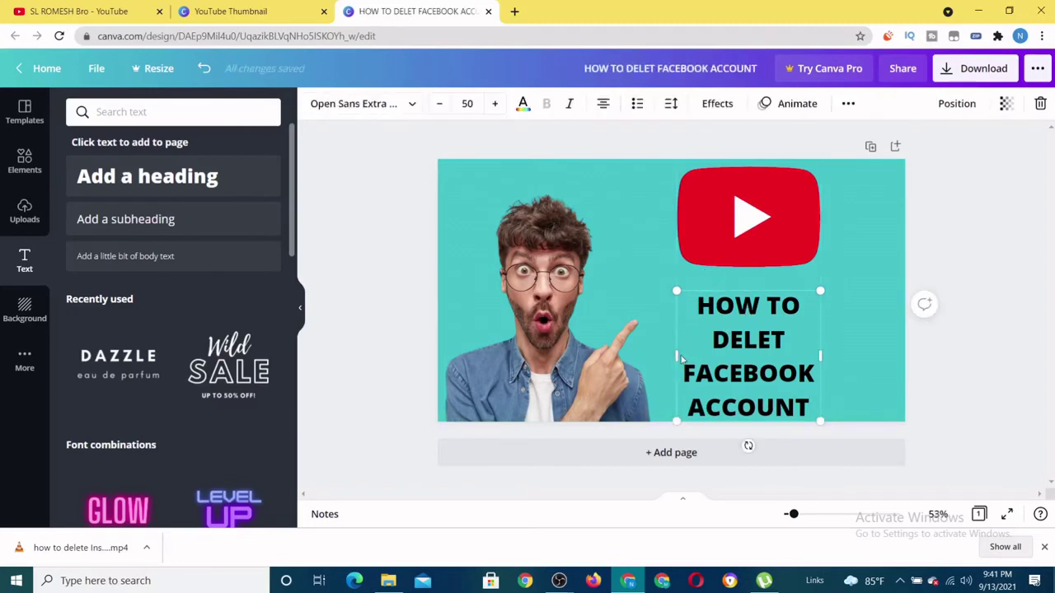
Scale the heading text down to size 41.6 and adjust its box width so the words wrap onto four lines right of the pointing hand
{"action": "left_click_drag", "start_coordinate": [673, 355], "coordinate": [618, 340]}
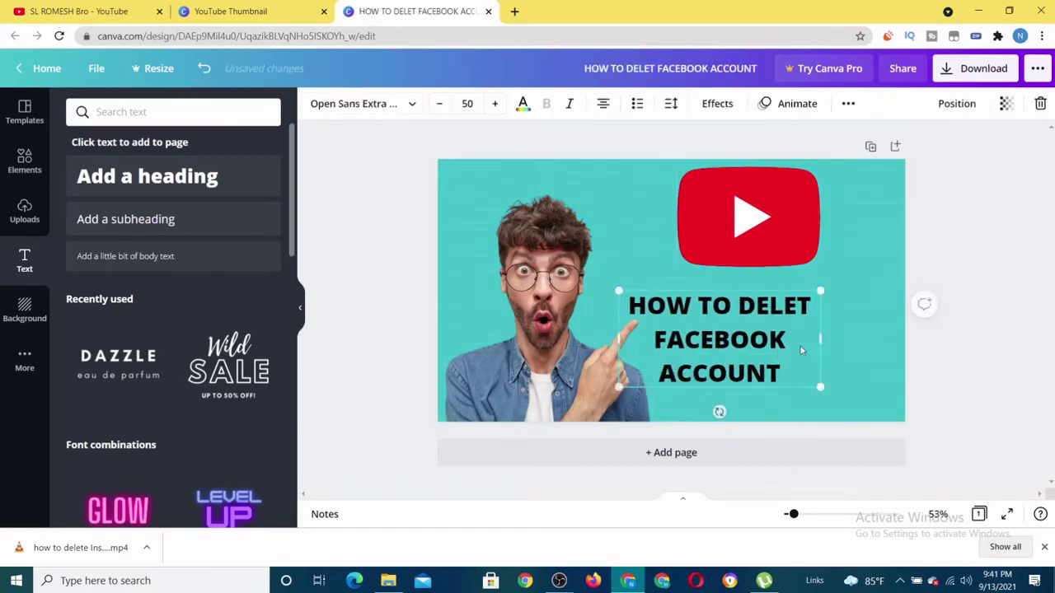
{"action": "mouse_move", "coordinate": [821, 340]}
{"action": "left_mouse_down"}
{"action": "mouse_move", "coordinate": [896, 347]}
{"action": "mouse_move", "coordinate": [897, 445]}
{"action": "mouse_move", "coordinate": [835, 407]}
{"action": "mouse_move", "coordinate": [824, 357]}
{"action": "left_mouse_up"}
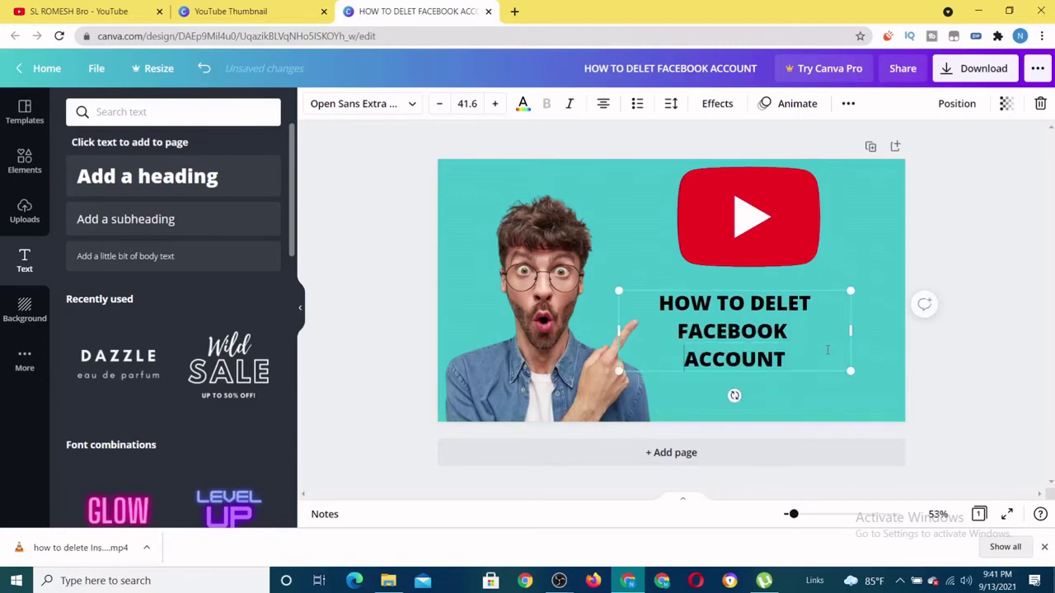
{"action": "key", "text": "Return"}
{"action": "key", "text": "BackSpace"}
{"action": "left_click_drag", "start_coordinate": [617, 331], "coordinate": [711, 346]}
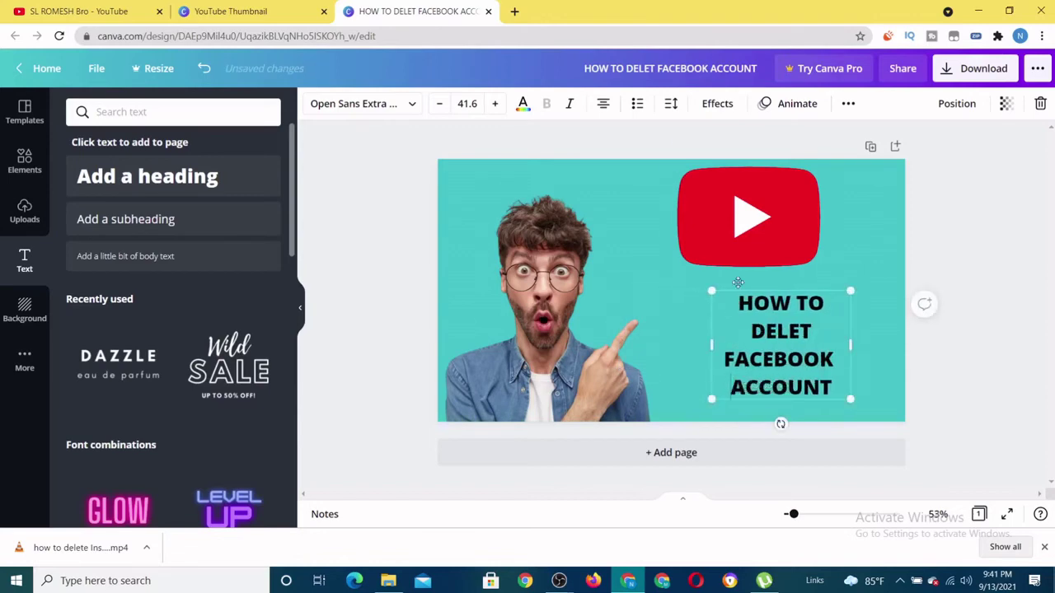
Increase the font size of the heading's last line, ACCOUNT, by five points
{"action": "left_click", "coordinate": [494, 103]}
{"action": "left_click", "coordinate": [494, 103]}
{"action": "left_click", "coordinate": [494, 103]}
{"action": "left_click", "coordinate": [494, 103]}
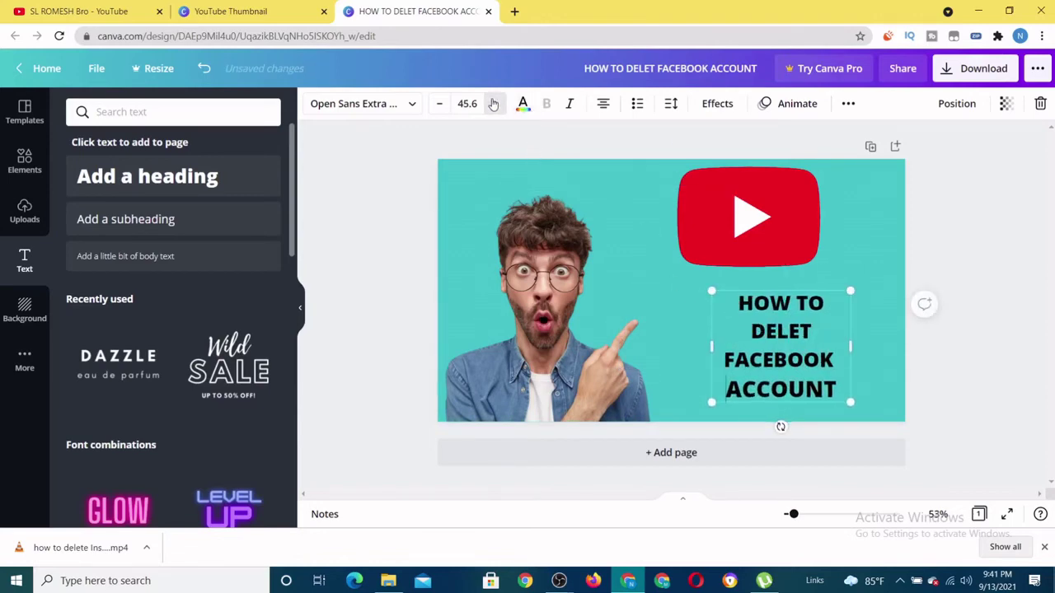
{"action": "left_click", "coordinate": [493, 103]}
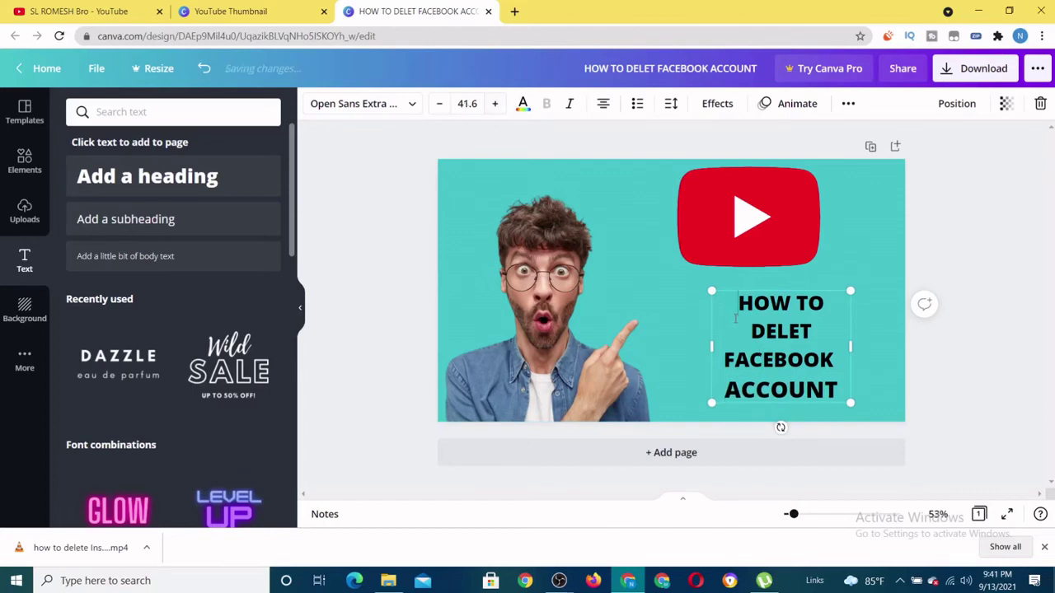
Enlarge the whole heading, bringing its first lines to size 50.6 and ACCOUNT to 55.6, and move it directly beneath the YouTube logo
{"action": "left_click_drag", "start_coordinate": [739, 303], "coordinate": [842, 392]}
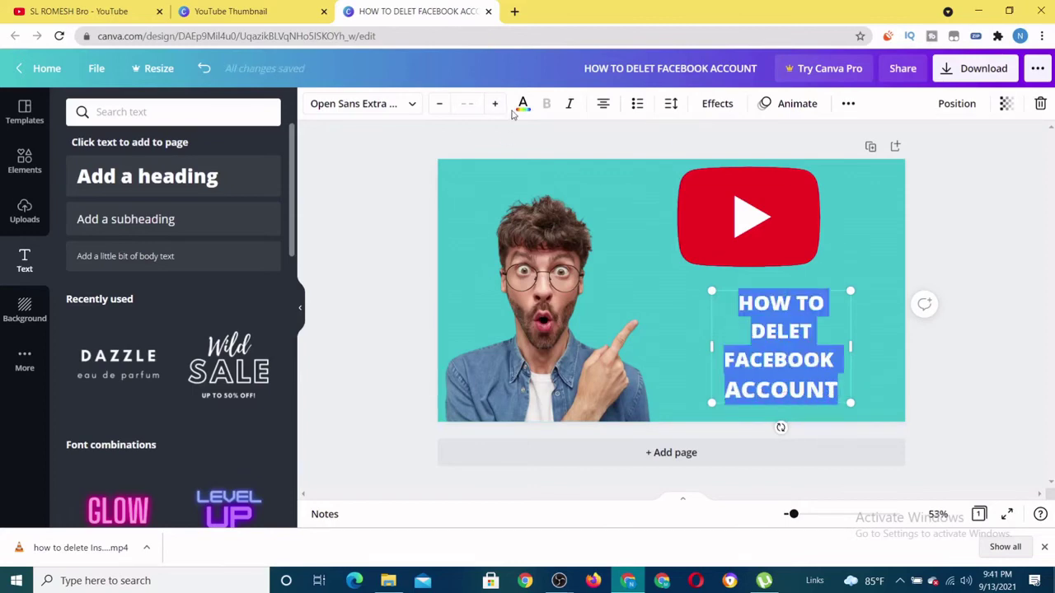
{"action": "left_click", "coordinate": [491, 103]}
{"action": "left_click", "coordinate": [492, 103]}
{"action": "left_click", "coordinate": [491, 103]}
{"action": "left_click", "coordinate": [492, 103]}
{"action": "left_click", "coordinate": [492, 103]}
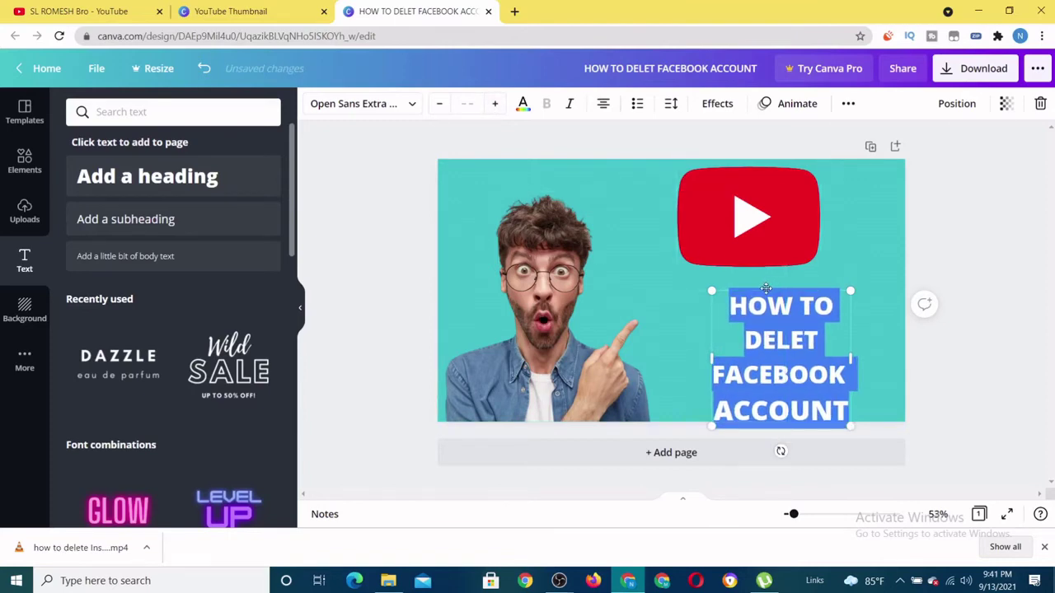
{"action": "left_click_drag", "start_coordinate": [772, 285], "coordinate": [745, 268]}
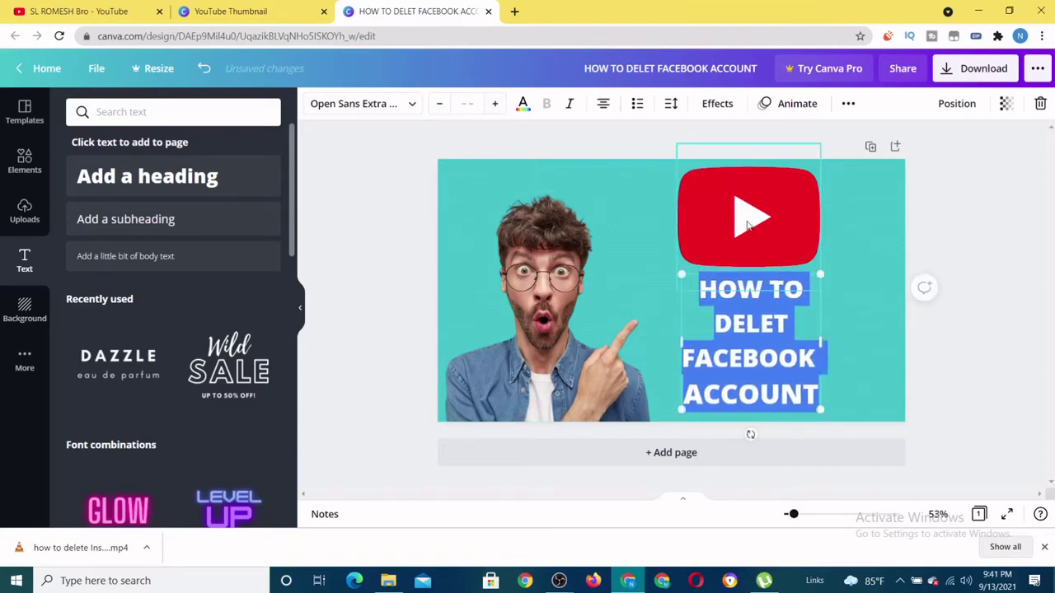
Shift the YouTube logo closer to the man, enlarge it slightly, and move the heading to sit centered beneath it
{"action": "left_click", "coordinate": [748, 225]}
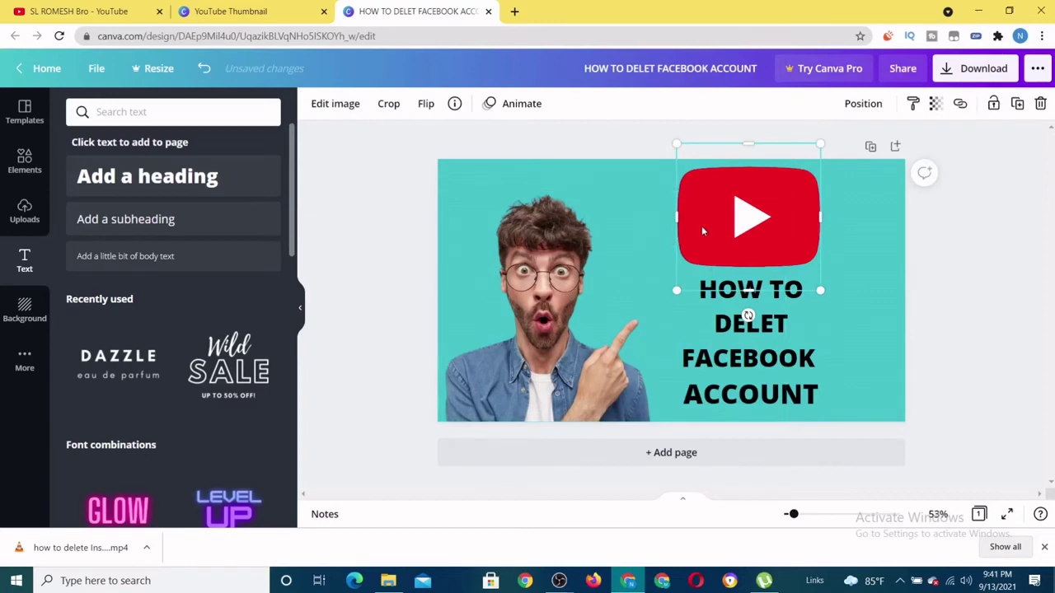
{"action": "left_click_drag", "start_coordinate": [700, 235], "coordinate": [670, 233]}
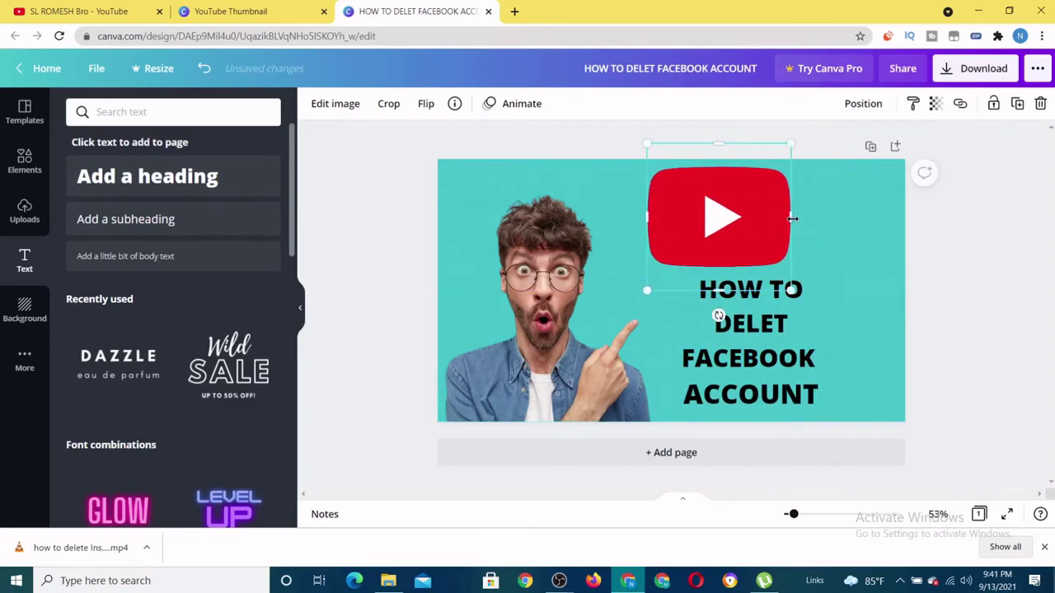
{"action": "mouse_move", "coordinate": [792, 218]}
{"action": "left_mouse_down"}
{"action": "mouse_move", "coordinate": [826, 222]}
{"action": "mouse_move", "coordinate": [816, 233]}
{"action": "mouse_move", "coordinate": [799, 228]}
{"action": "left_mouse_up"}
{"action": "left_click", "coordinate": [742, 347]}
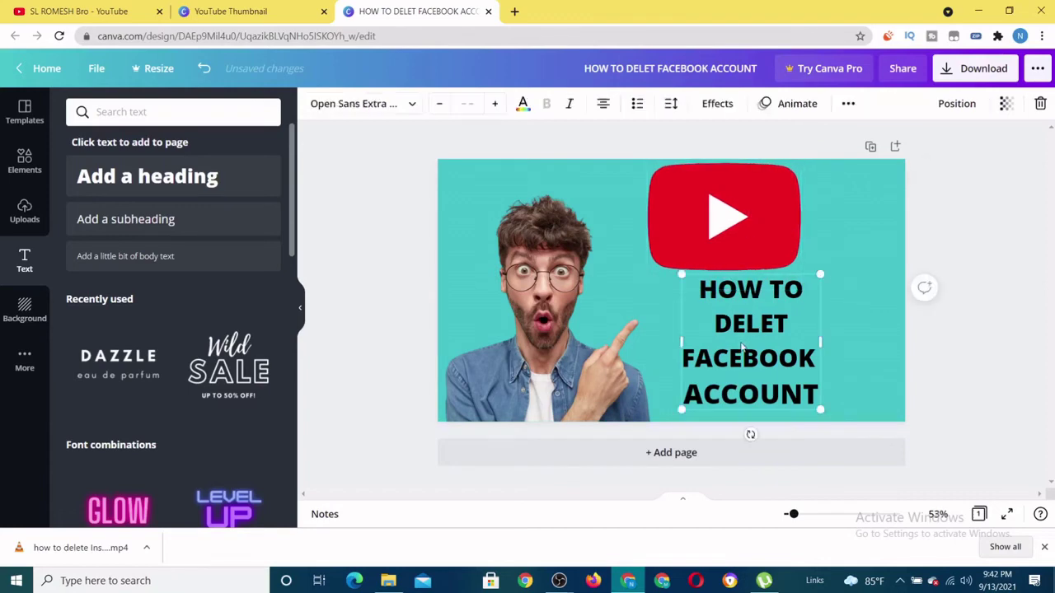
{"action": "left_click_drag", "start_coordinate": [741, 347], "coordinate": [726, 347]}
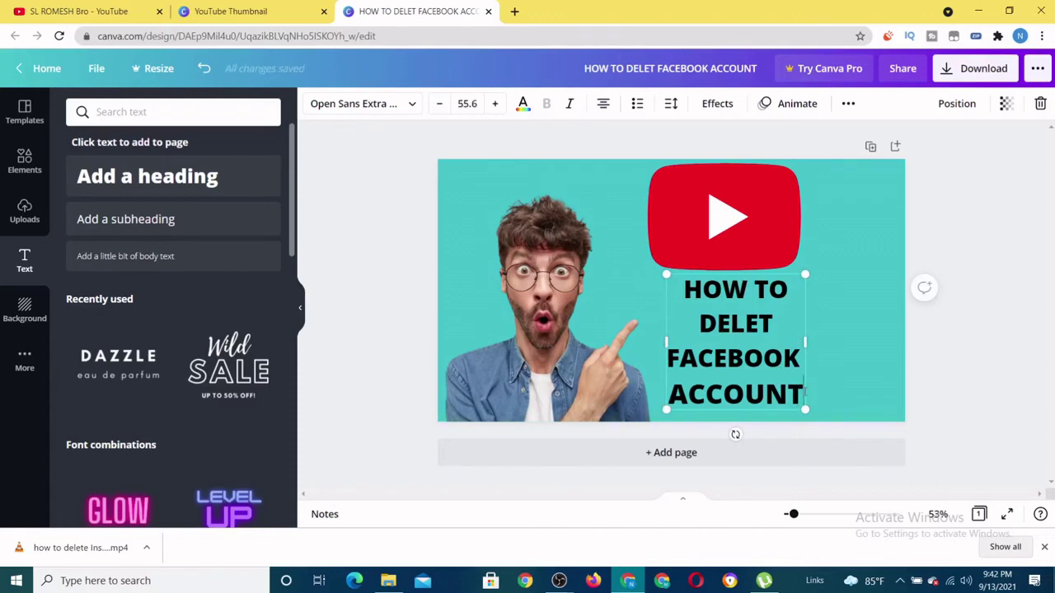
Append the word "TEMPERLY" on a new line at the end of the heading
{"action": "left_click_drag", "start_coordinate": [805, 394], "coordinate": [804, 447]}
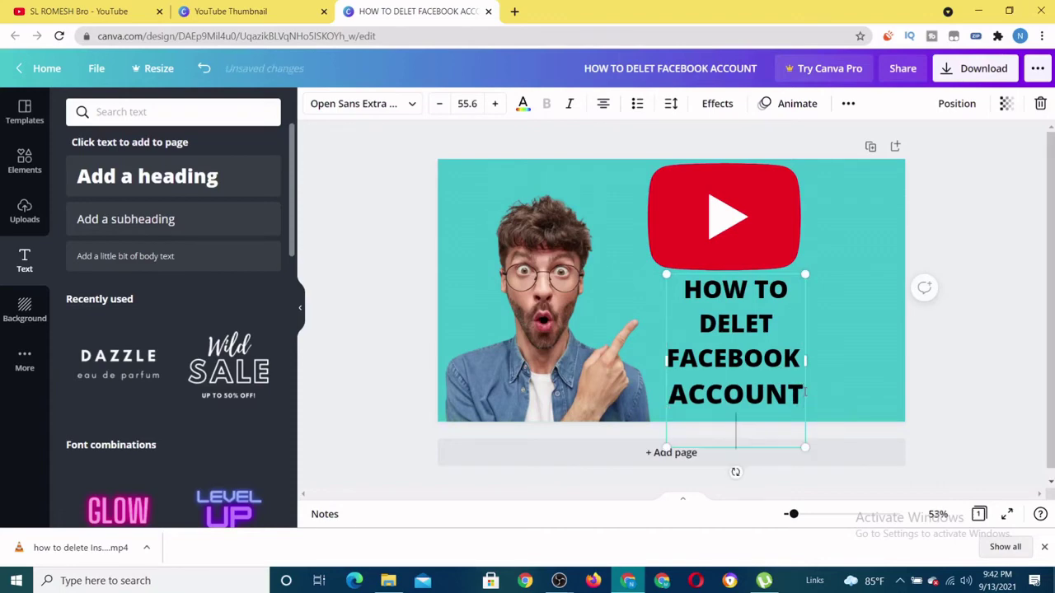
{"action": "type", "text": "TEM"}
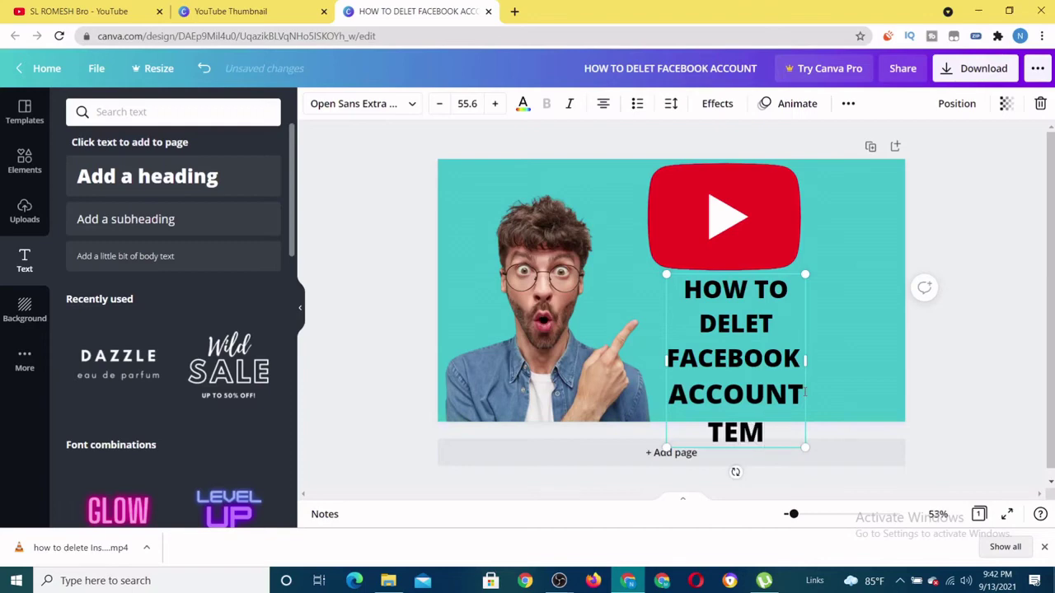
{"action": "type", "text": "PER"}
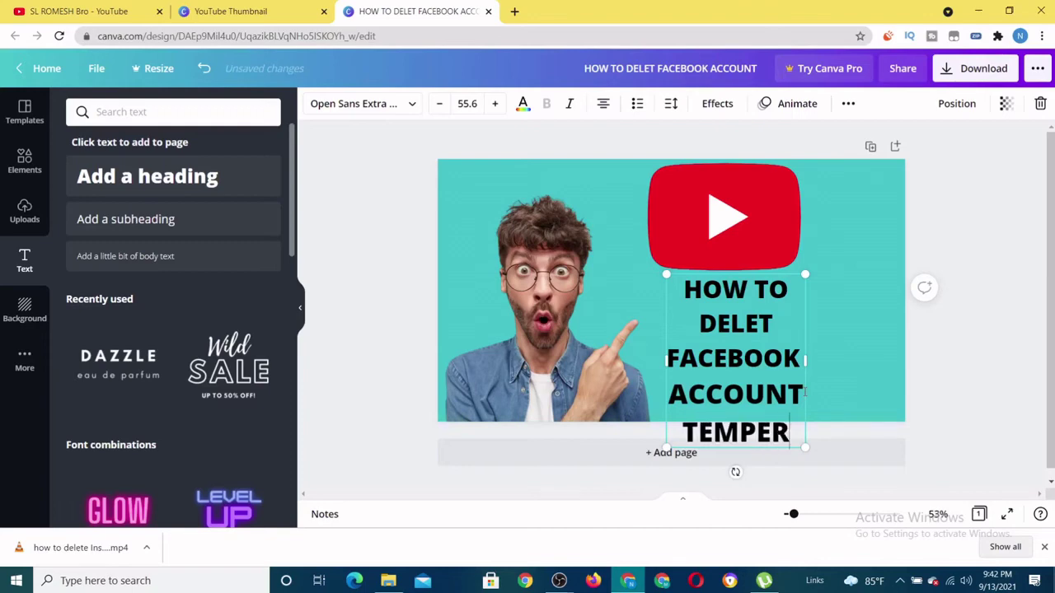
{"action": "type", "text": "LY"}
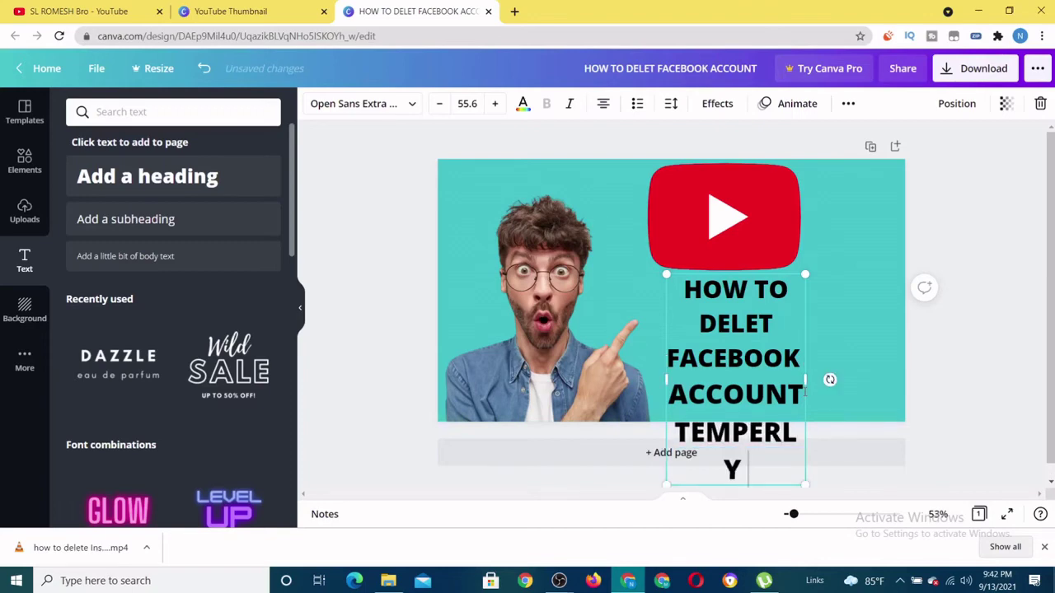
{"action": "key", "text": "BackSpace"}
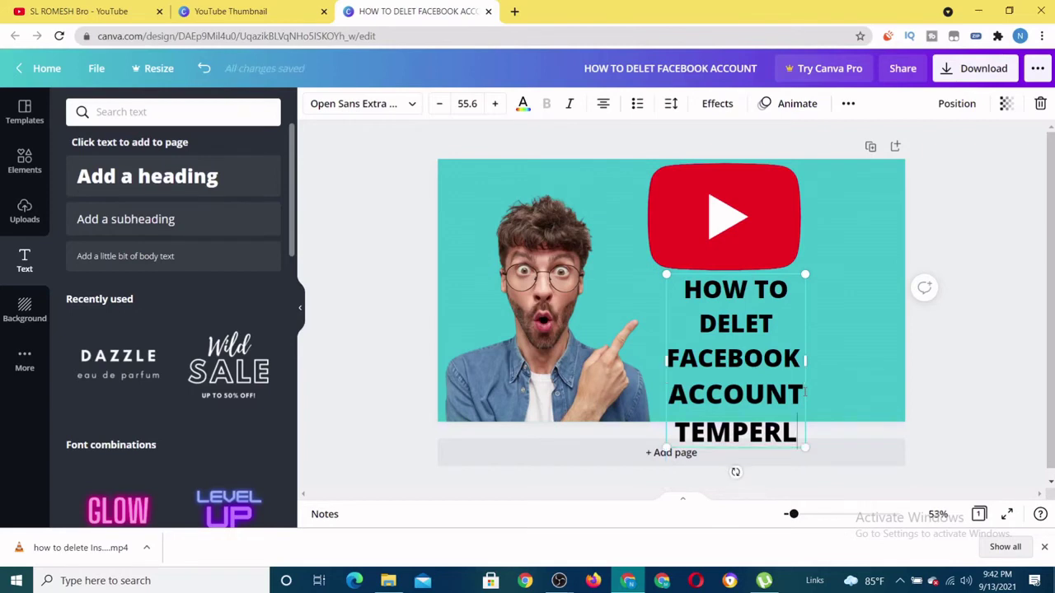
{"action": "type", "text": "Y"}
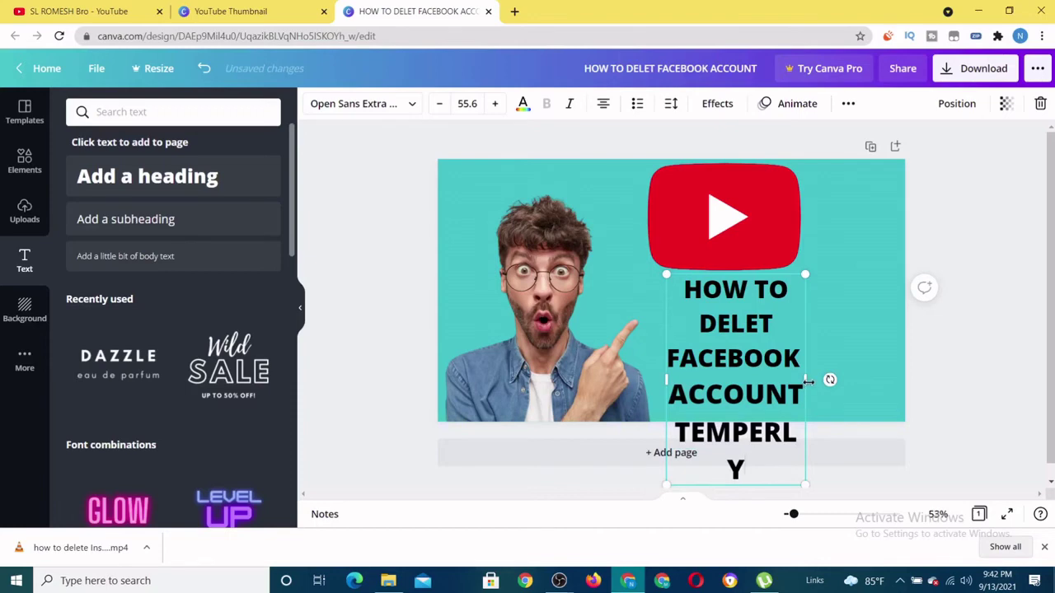
Widen the heading's text box so "HOW TO DELET" fits on one line, and line its edge up with the YouTube logo above
{"action": "left_click_drag", "start_coordinate": [805, 381], "coordinate": [853, 384]}
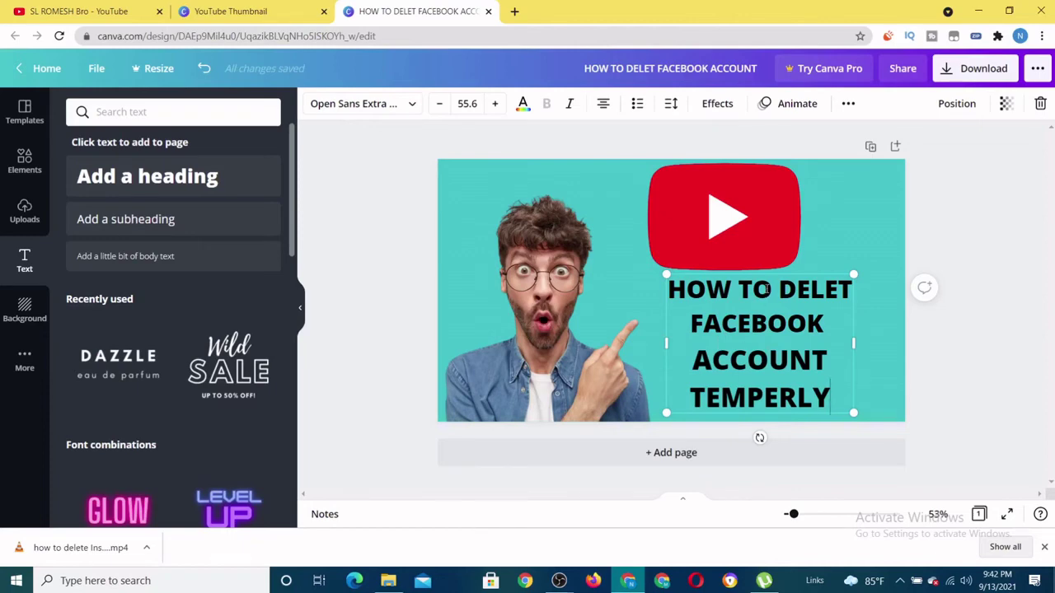
{"action": "left_click_drag", "start_coordinate": [753, 289], "coordinate": [770, 273]}
{"action": "left_click", "coordinate": [866, 249]}
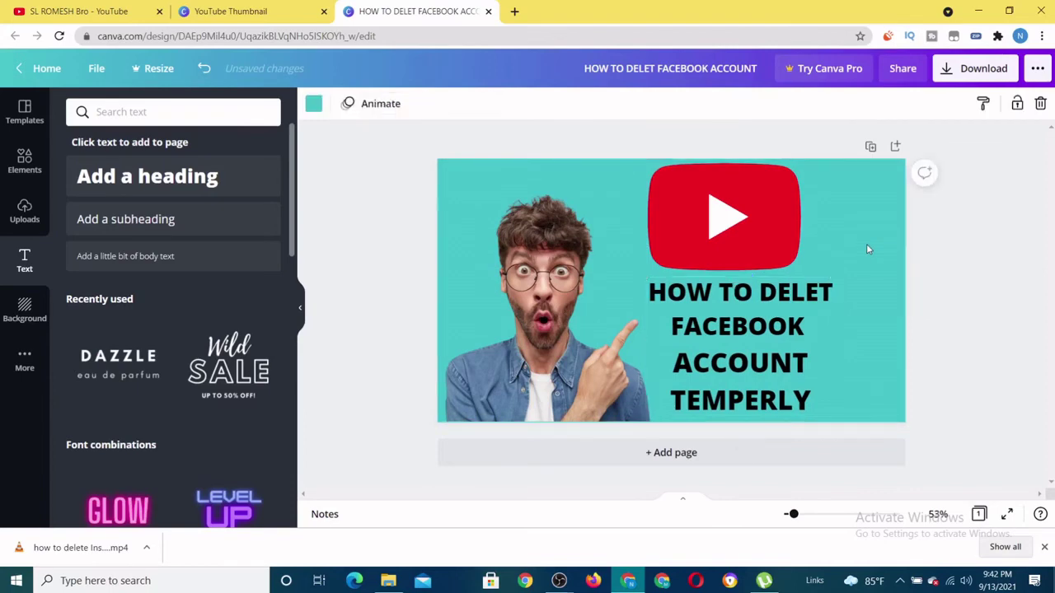
Apply the Lift effect at intensity 100 to the whole heading and color its text white
{"action": "left_click", "coordinate": [752, 329]}
{"action": "triple_click", "coordinate": [752, 330]}
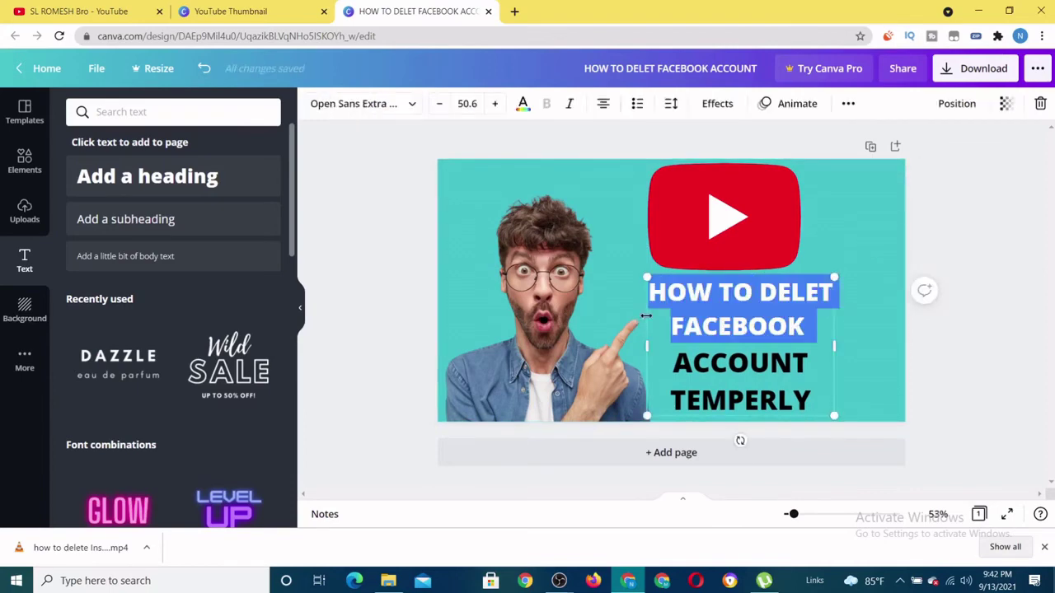
{"action": "left_click", "coordinate": [659, 306]}
{"action": "left_click_drag", "start_coordinate": [651, 294], "coordinate": [826, 395]}
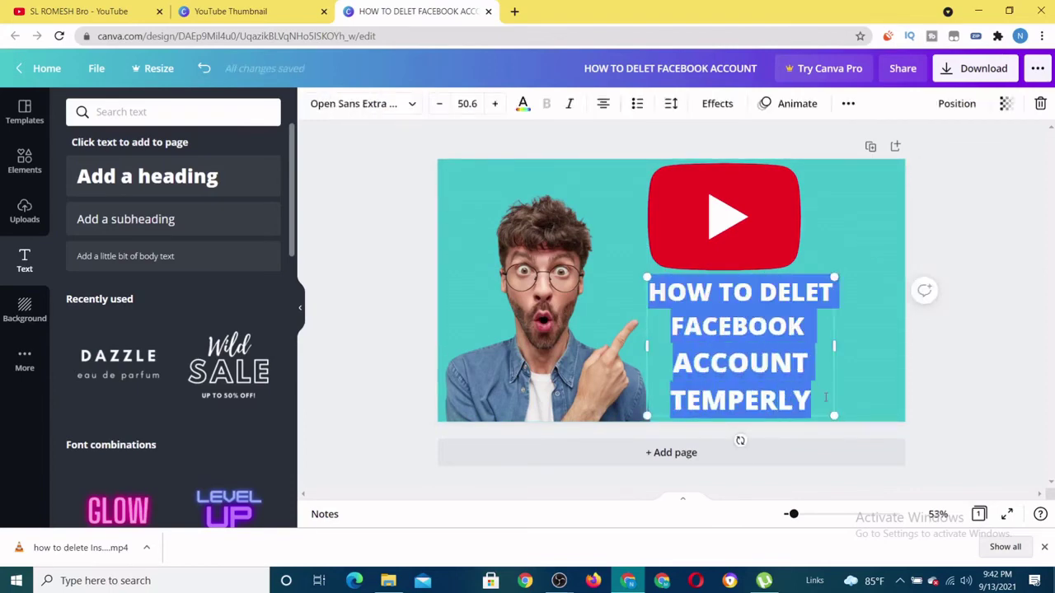
{"action": "left_click", "coordinate": [716, 104]}
{"action": "left_click", "coordinate": [237, 196]}
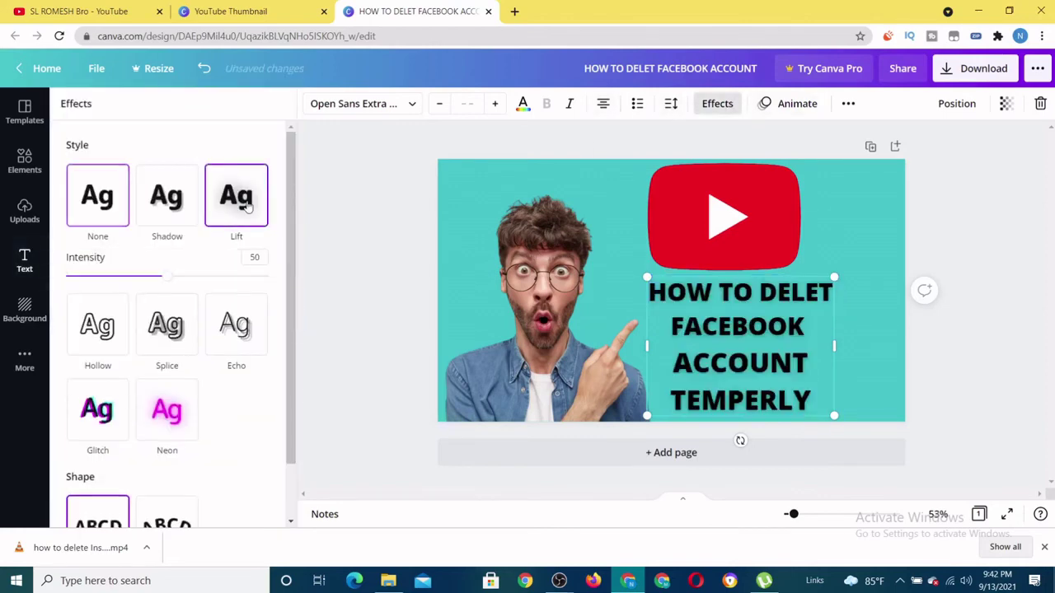
{"action": "left_click", "coordinate": [262, 279]}
{"action": "left_click_drag", "start_coordinate": [263, 280], "coordinate": [270, 279]}
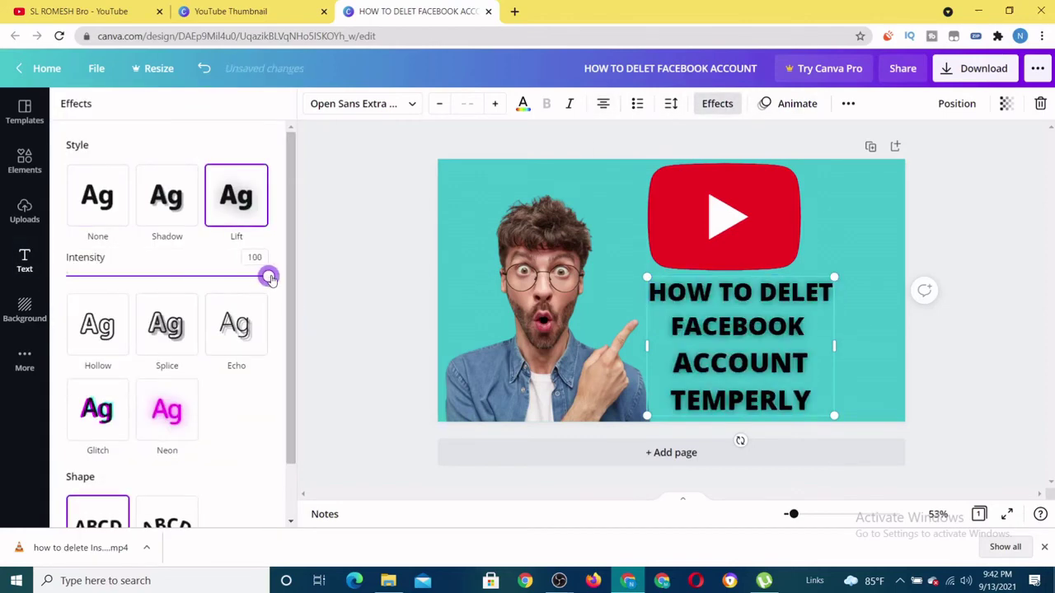
{"action": "left_click", "coordinate": [522, 104]}
{"action": "left_click", "coordinate": [272, 410]}
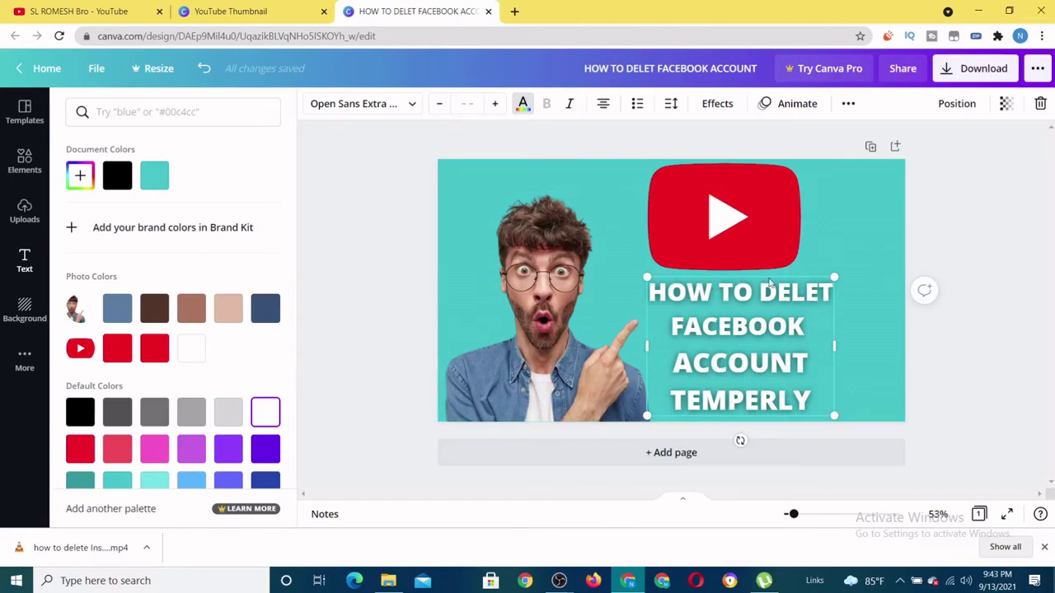
Shrink the YouTube logo from its lower corner and enlarge the heading to fill the space beneath it
{"action": "left_click_drag", "start_coordinate": [834, 277], "coordinate": [847, 267]}
{"action": "left_click", "coordinate": [726, 222]}
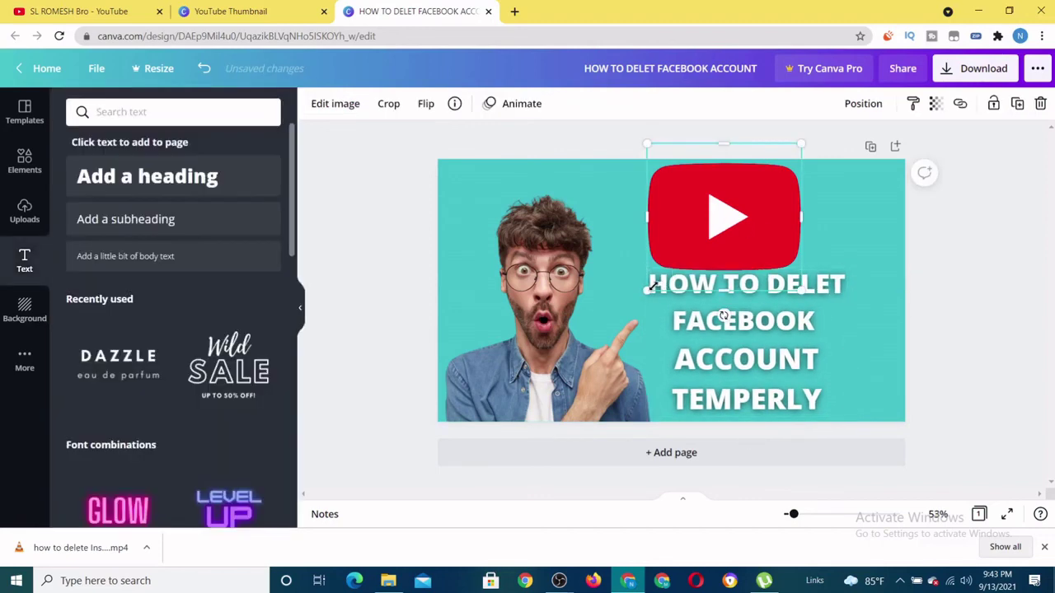
{"action": "left_click_drag", "start_coordinate": [664, 281], "coordinate": [682, 258]}
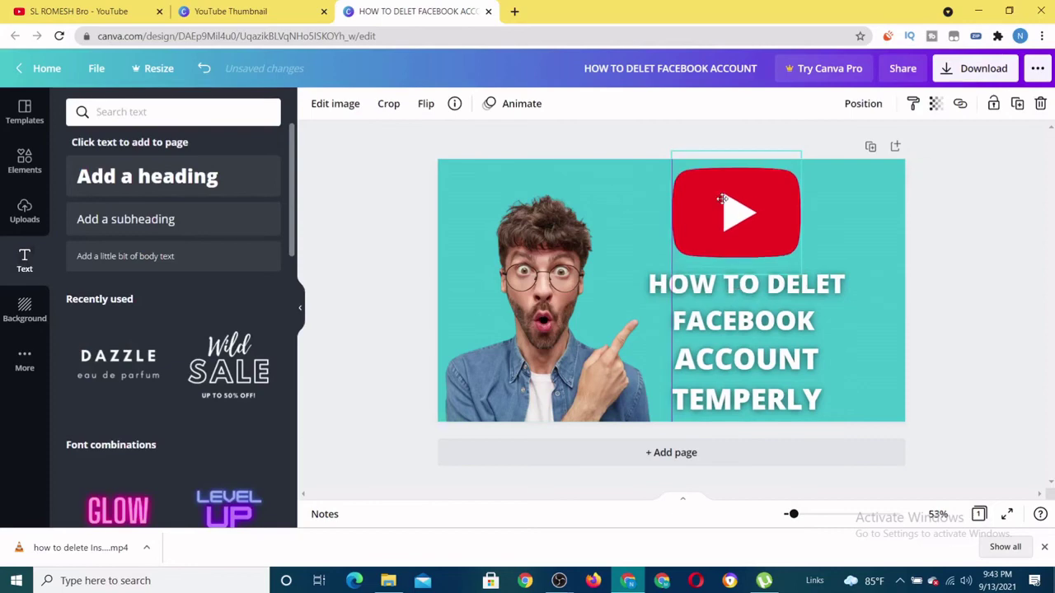
{"action": "left_click", "coordinate": [738, 300]}
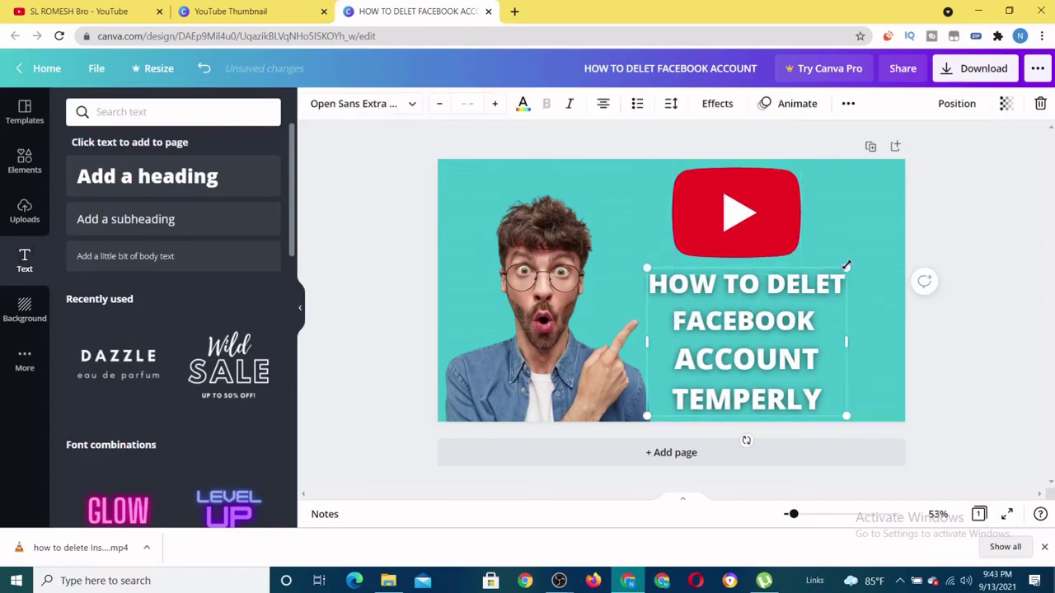
{"action": "left_click_drag", "start_coordinate": [847, 264], "coordinate": [853, 257]}
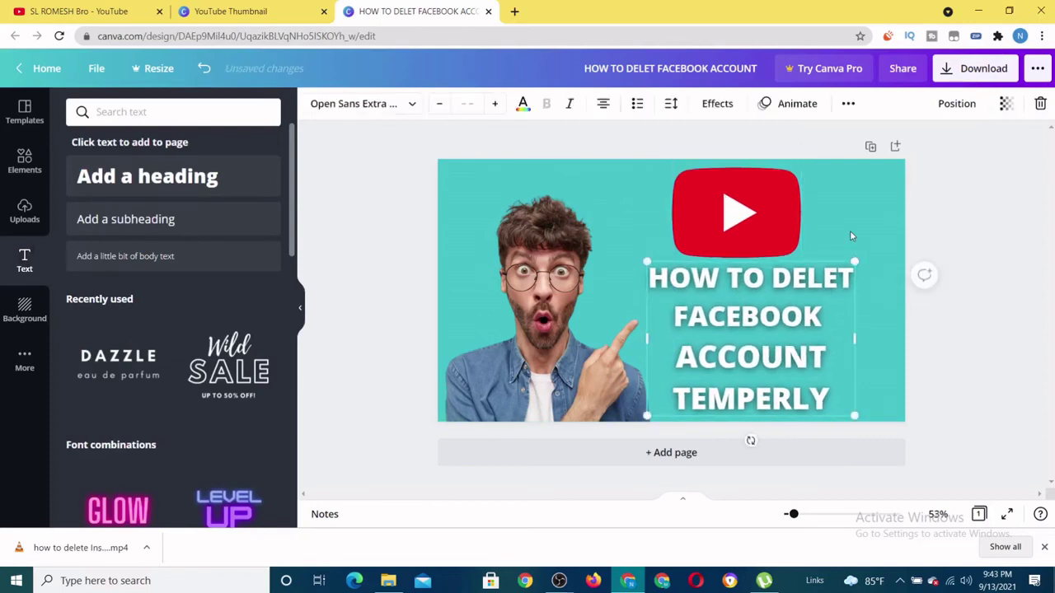
{"action": "left_click", "coordinate": [850, 234]}
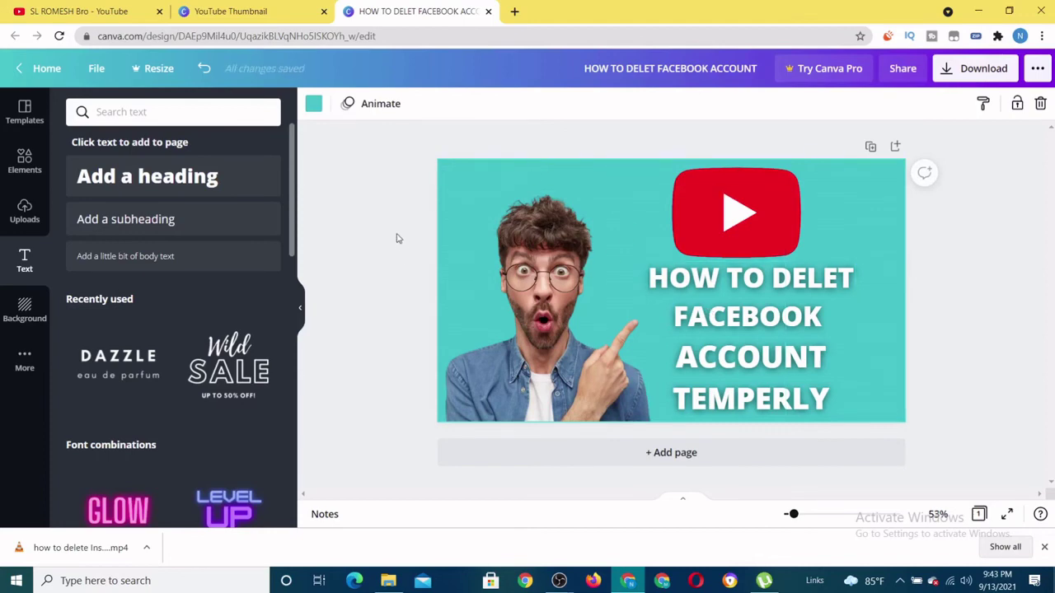
Look through the uploads, elements, text, background and template collections available for the design
{"action": "left_click", "coordinate": [30, 183]}
{"action": "left_click", "coordinate": [25, 163]}
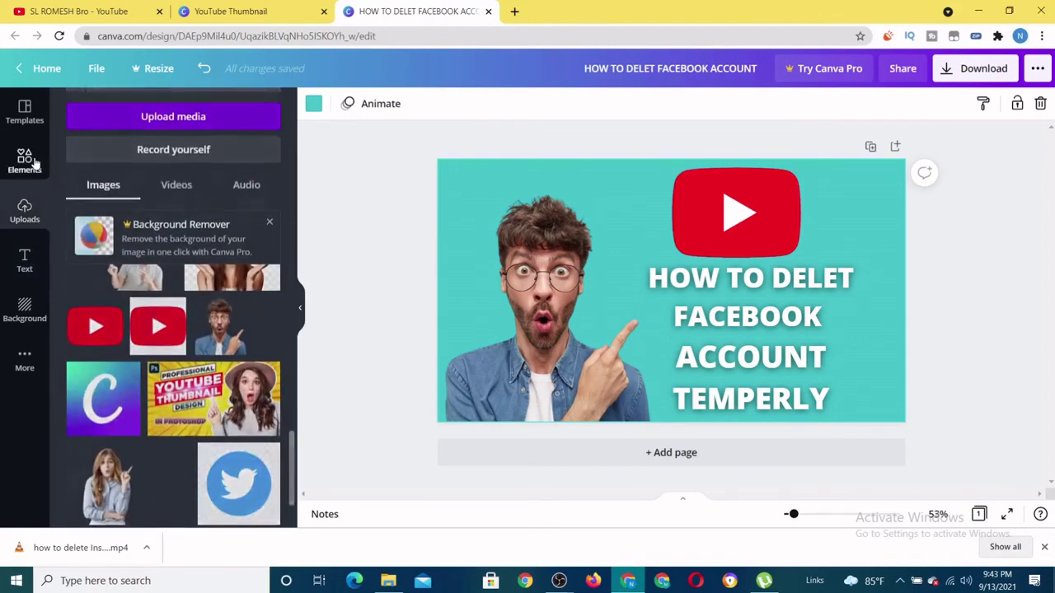
{"action": "left_click", "coordinate": [34, 261]}
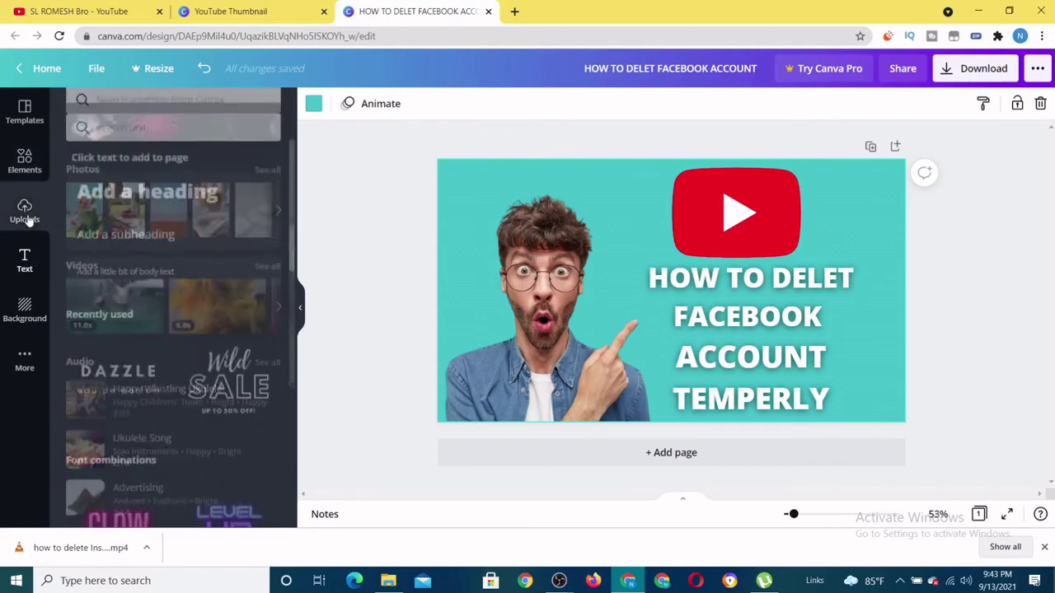
{"action": "left_click", "coordinate": [26, 219]}
{"action": "left_click", "coordinate": [24, 308]}
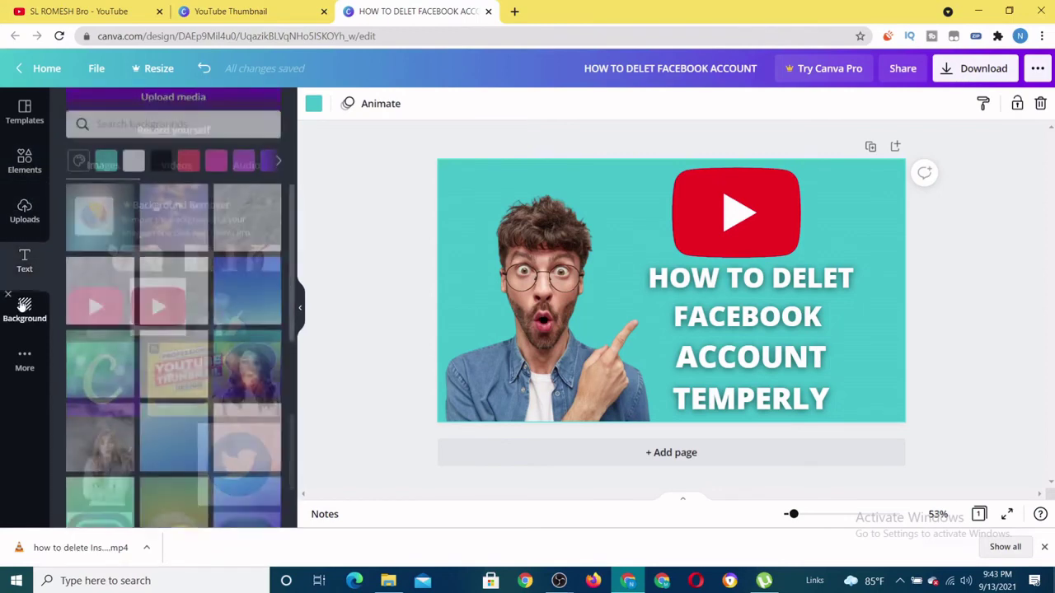
{"action": "left_click", "coordinate": [25, 261]}
{"action": "left_click", "coordinate": [25, 162]}
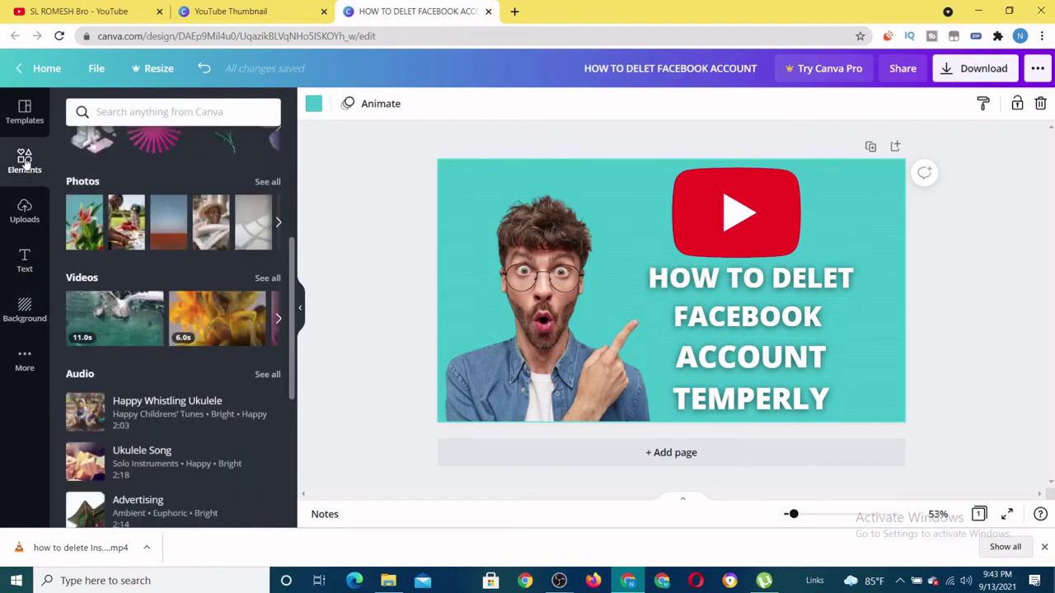
{"action": "scroll", "coordinate": [107, 309], "scroll_direction": "down", "scroll_amount": 2}
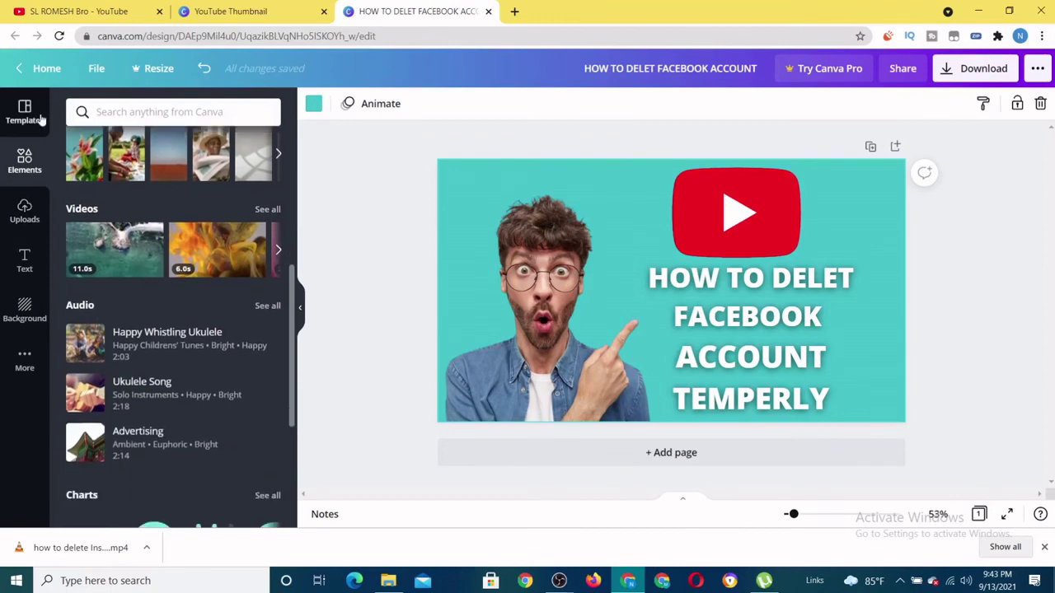
{"action": "left_click", "coordinate": [24, 112]}
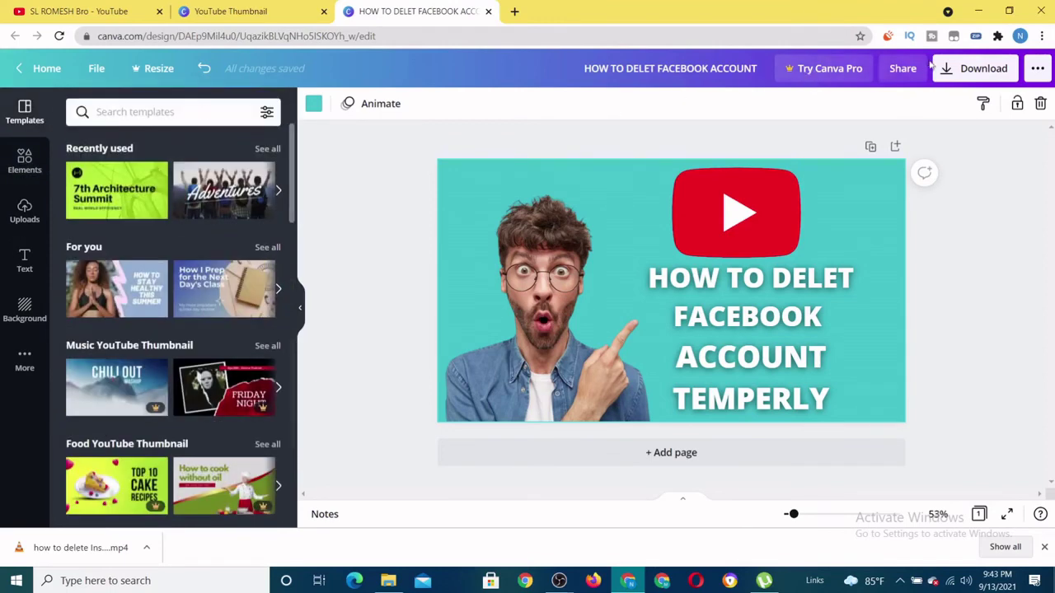
{"action": "left_click", "coordinate": [162, 112]}
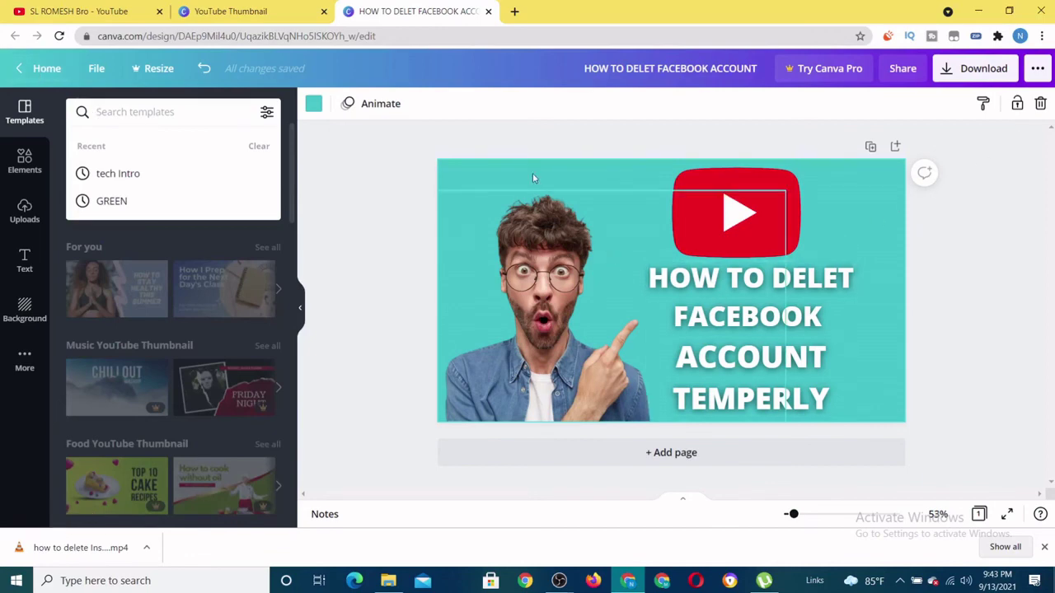
Leave the thumbnail for the home page and look over the saved designs there
{"action": "left_click", "coordinate": [50, 68]}
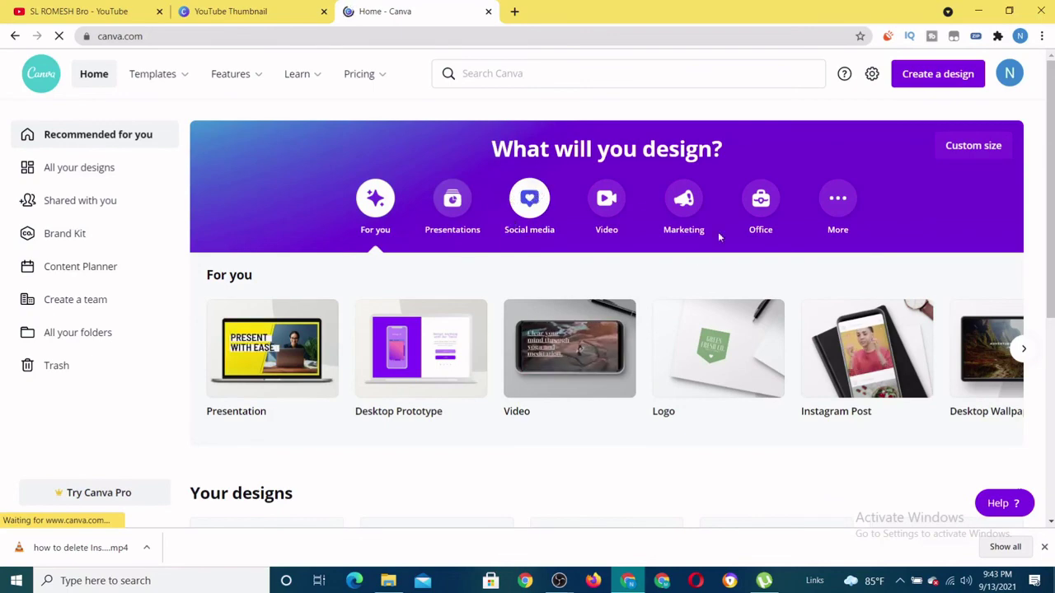
{"action": "scroll", "coordinate": [700, 412], "scroll_direction": "down", "scroll_amount": 3}
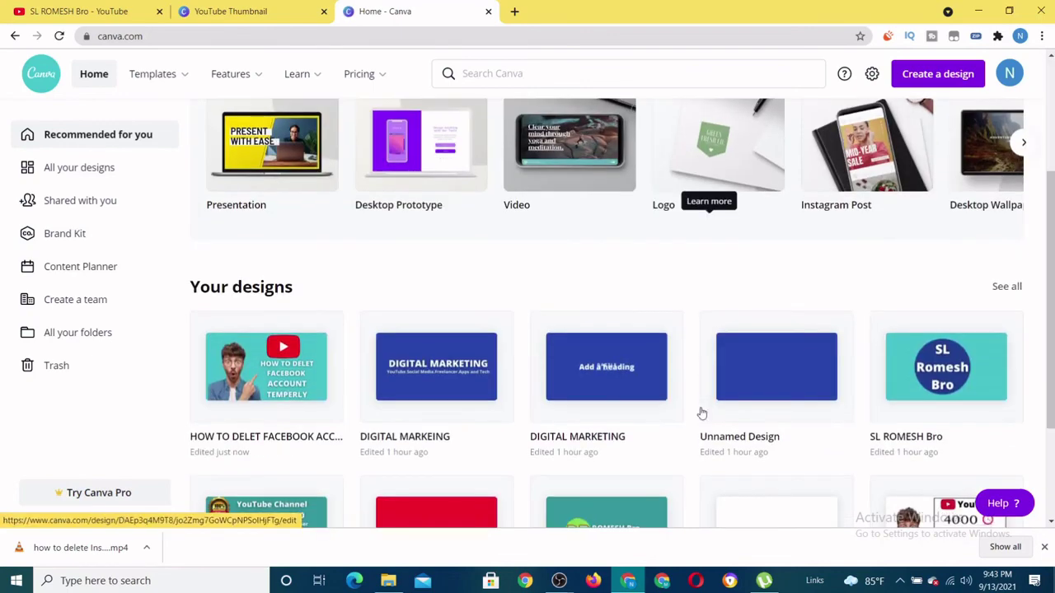
{"action": "scroll", "coordinate": [462, 438], "scroll_direction": "down", "scroll_amount": 2}
{"action": "scroll", "coordinate": [624, 117], "scroll_direction": "up", "scroll_amount": 5}
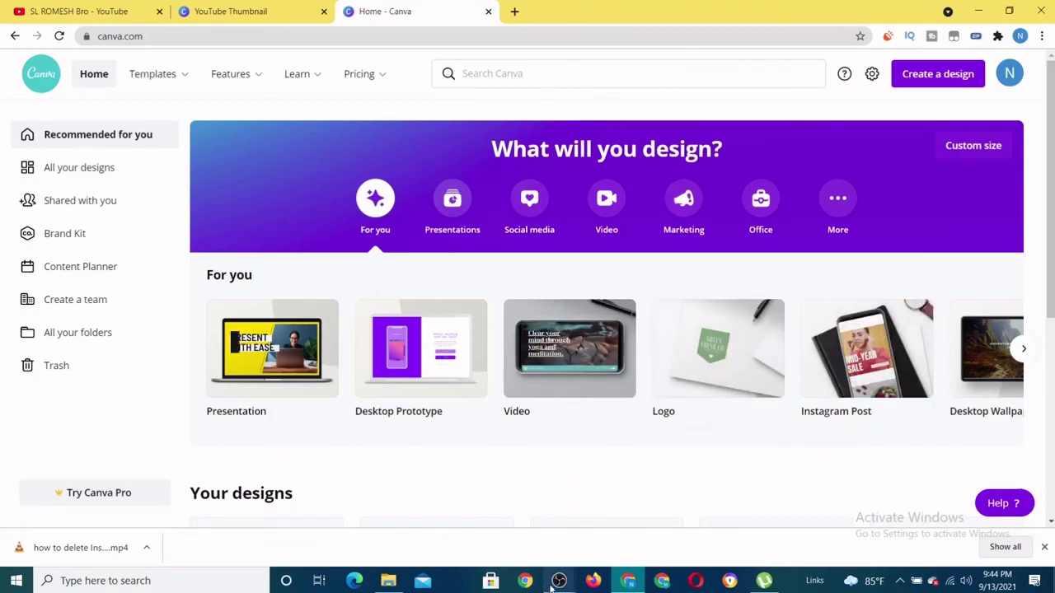
{"action": "mouse_move", "coordinate": [559, 581]}
{"action": "left_click", "coordinate": [631, 525]}
{"action": "left_click", "coordinate": [981, 480]}
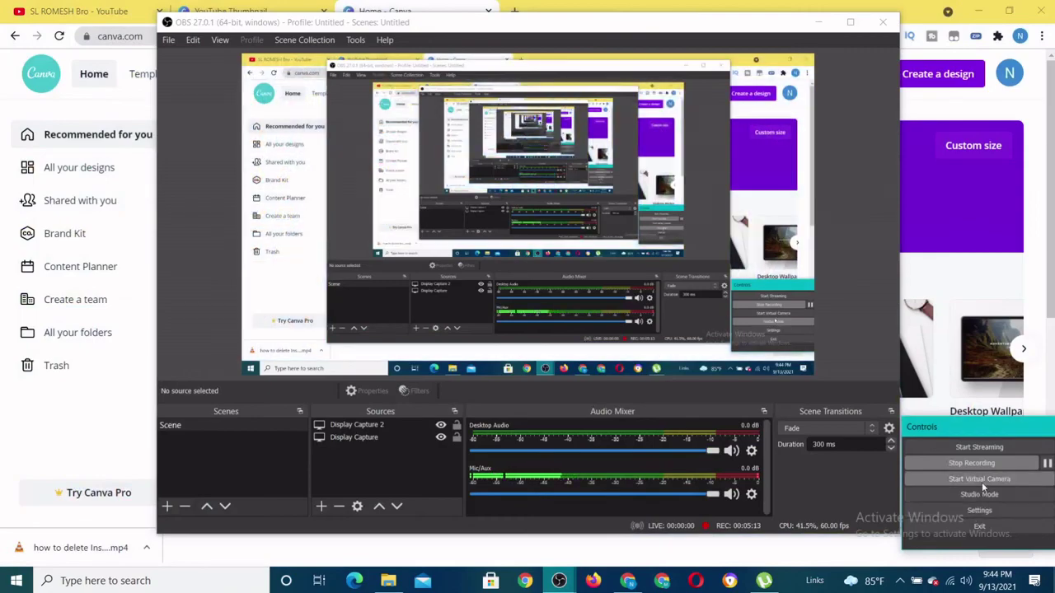